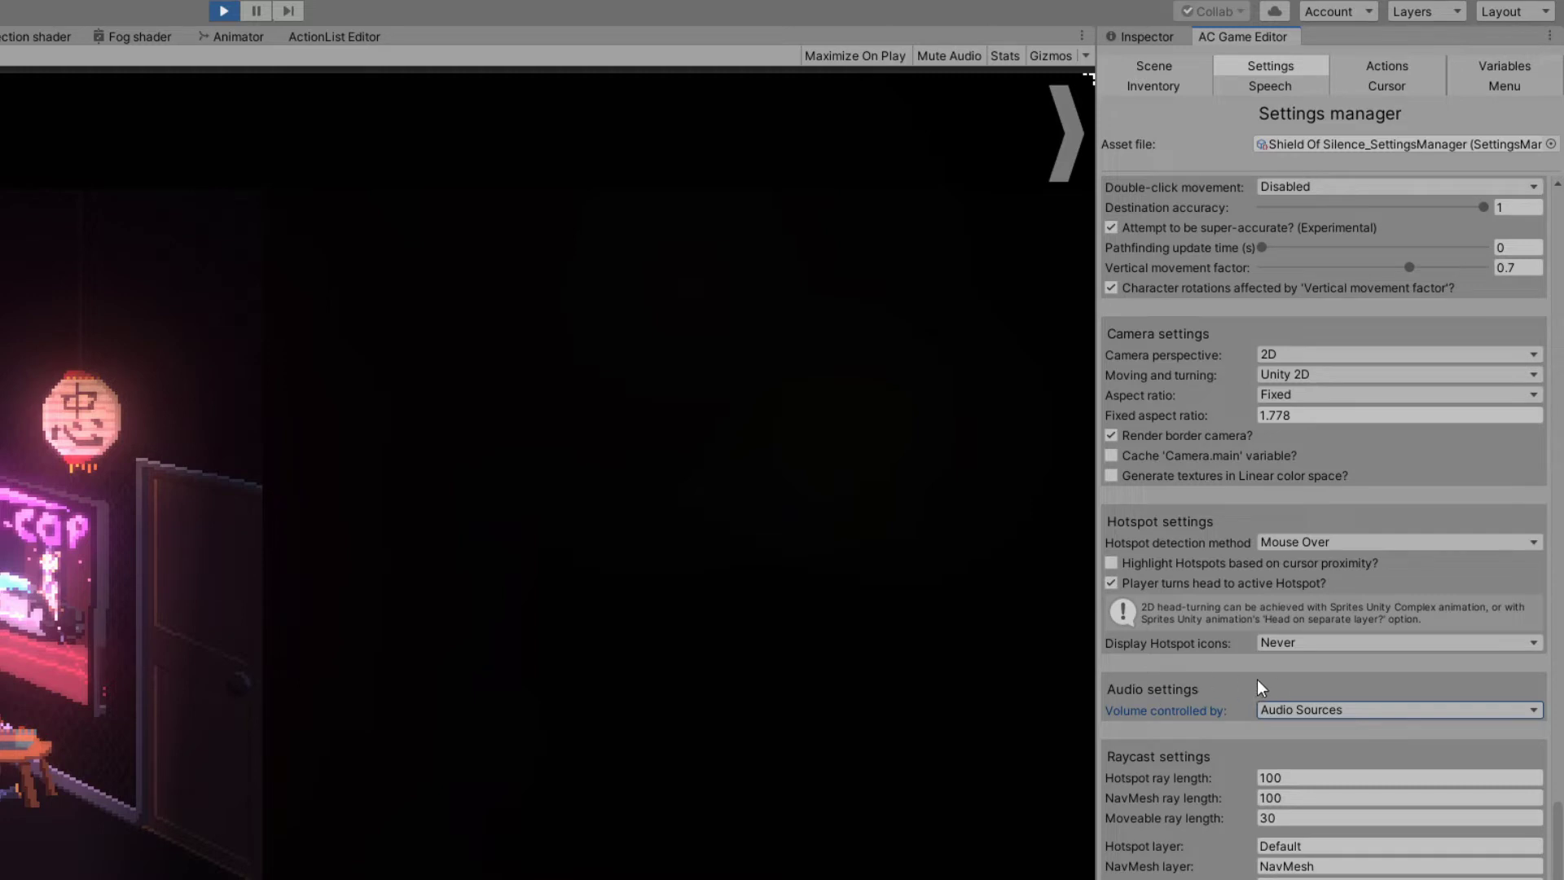
Stop the game preview and set the audio volume control to Audio Mixer Groups.
click(224, 13)
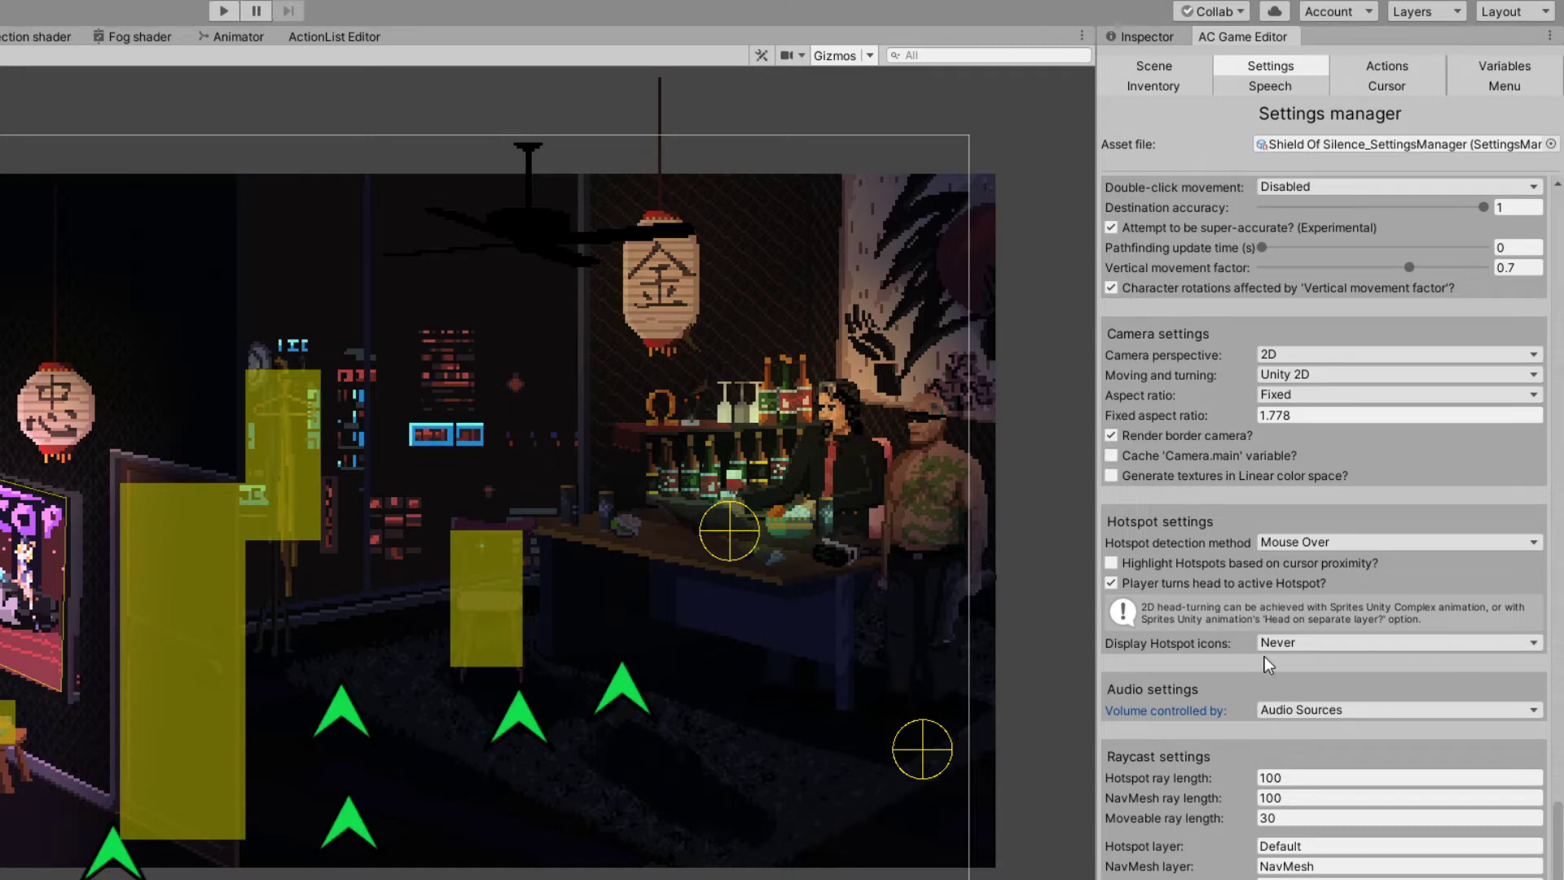
click(1311, 715)
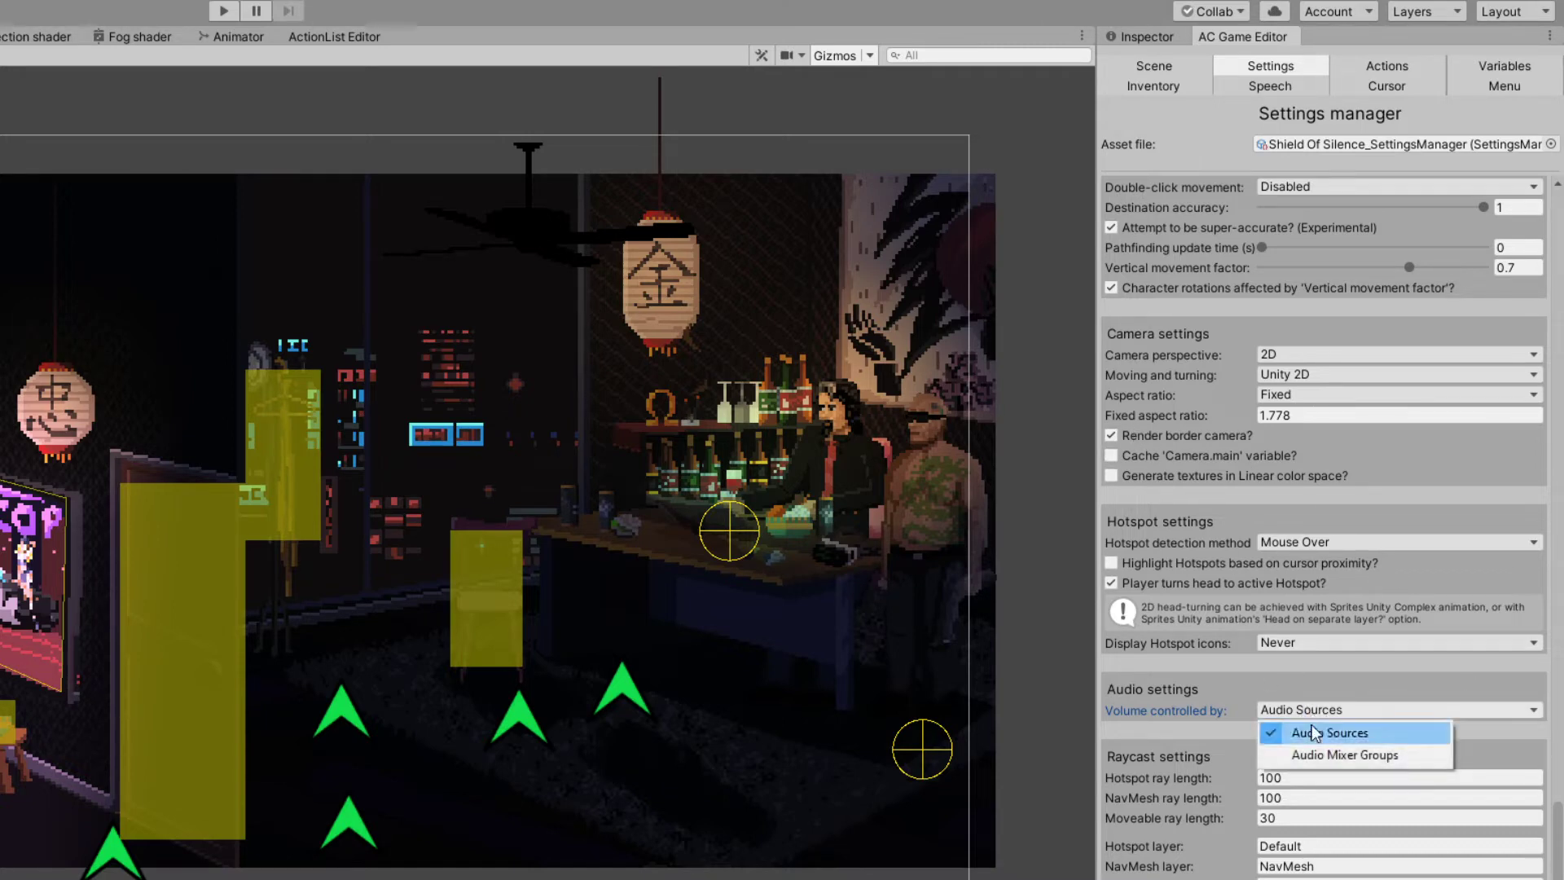
click(1375, 756)
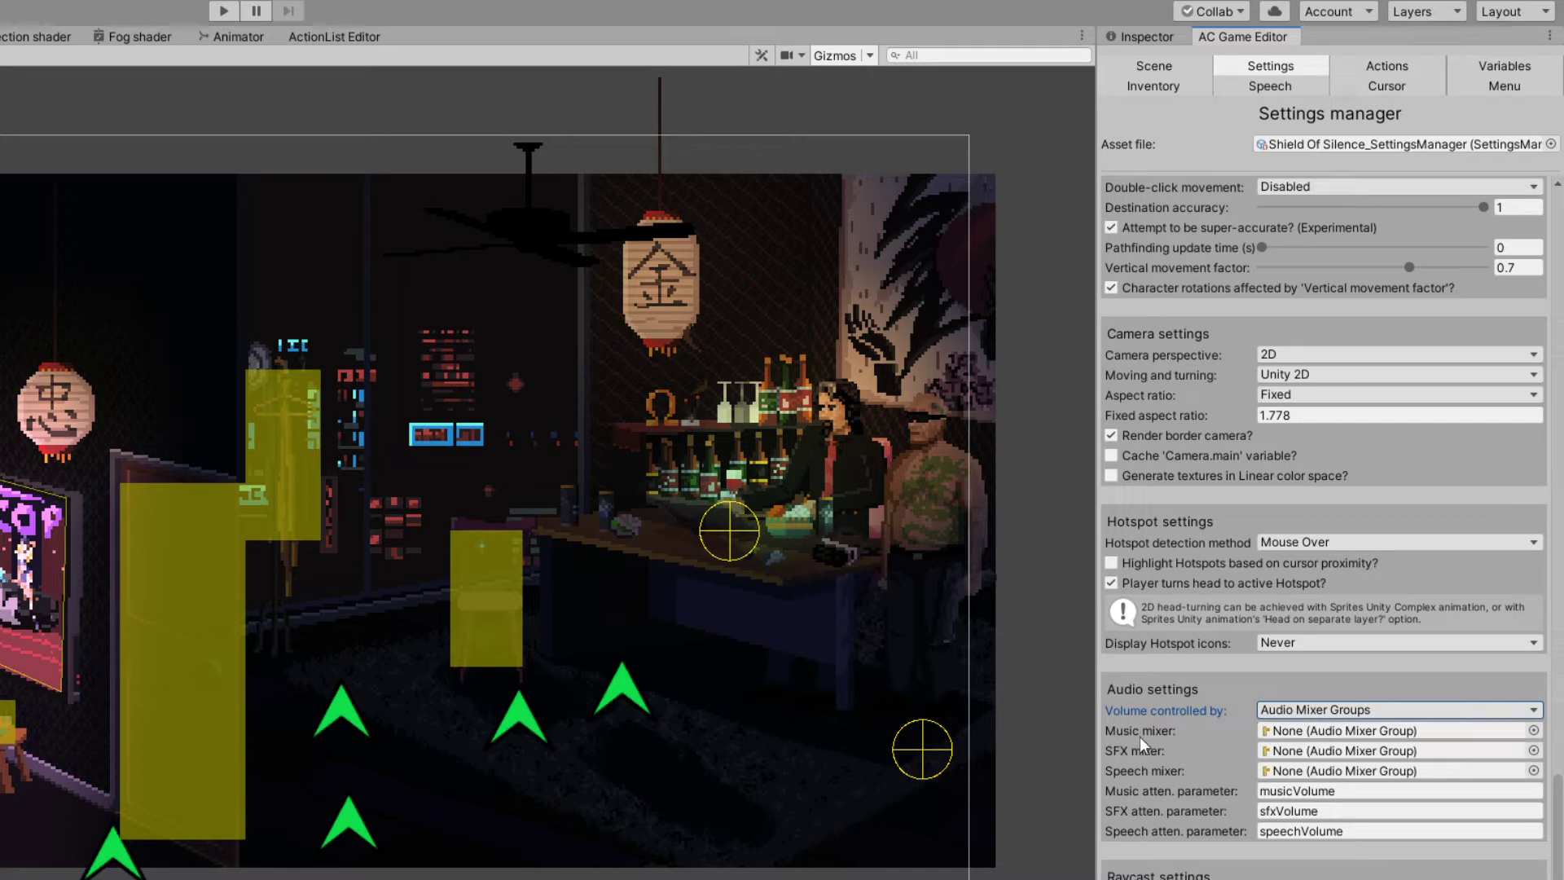
click(1366, 733)
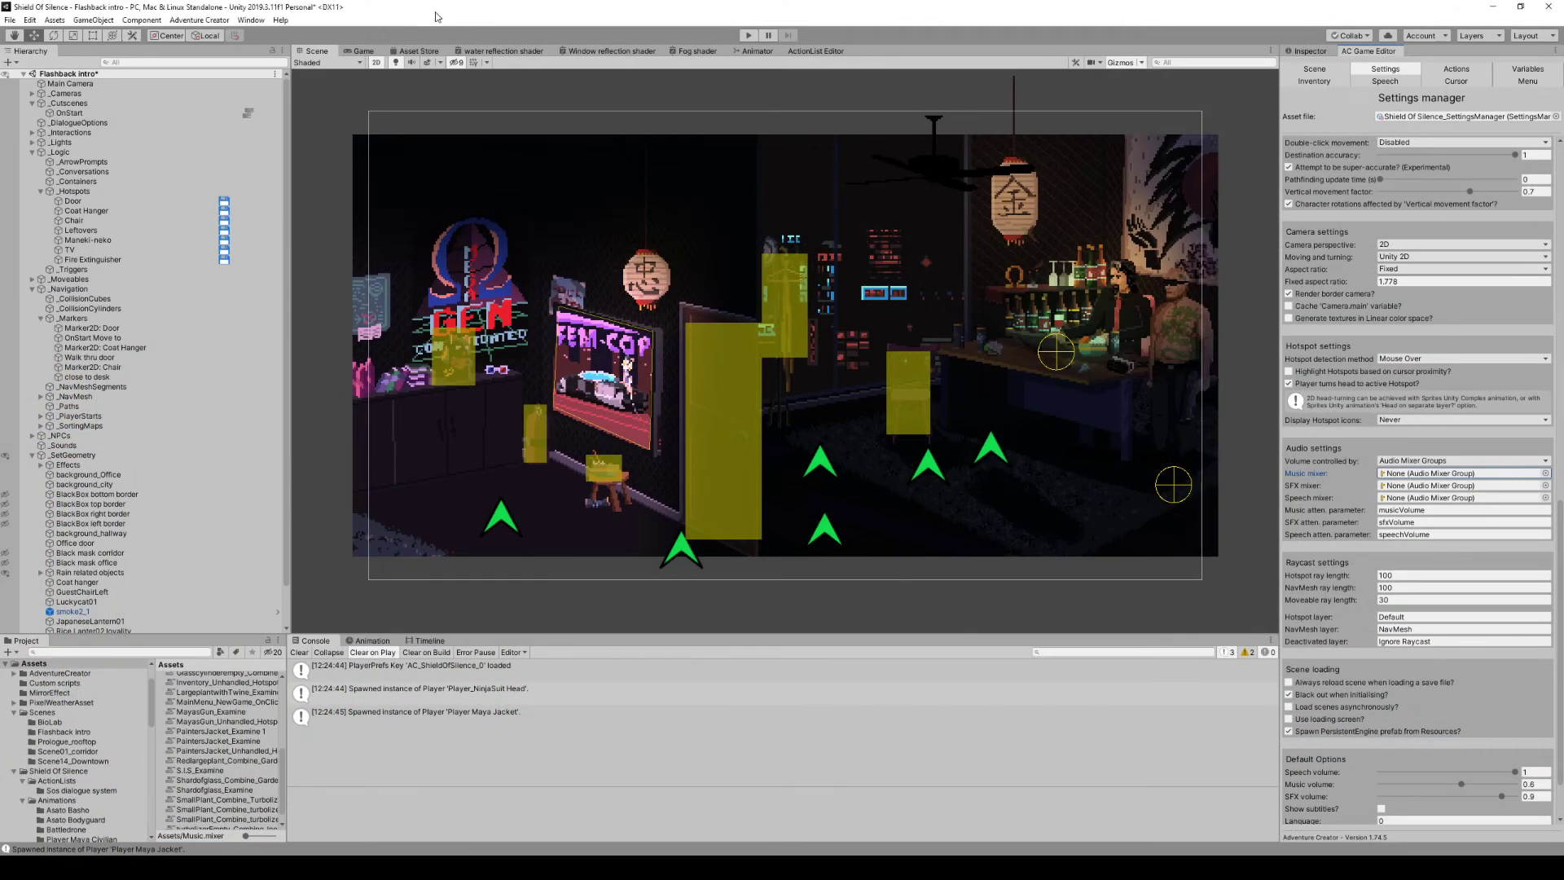
Open the Audio Mixer window and dock it alongside the Console, Animation and Timeline windows.
click(255, 21)
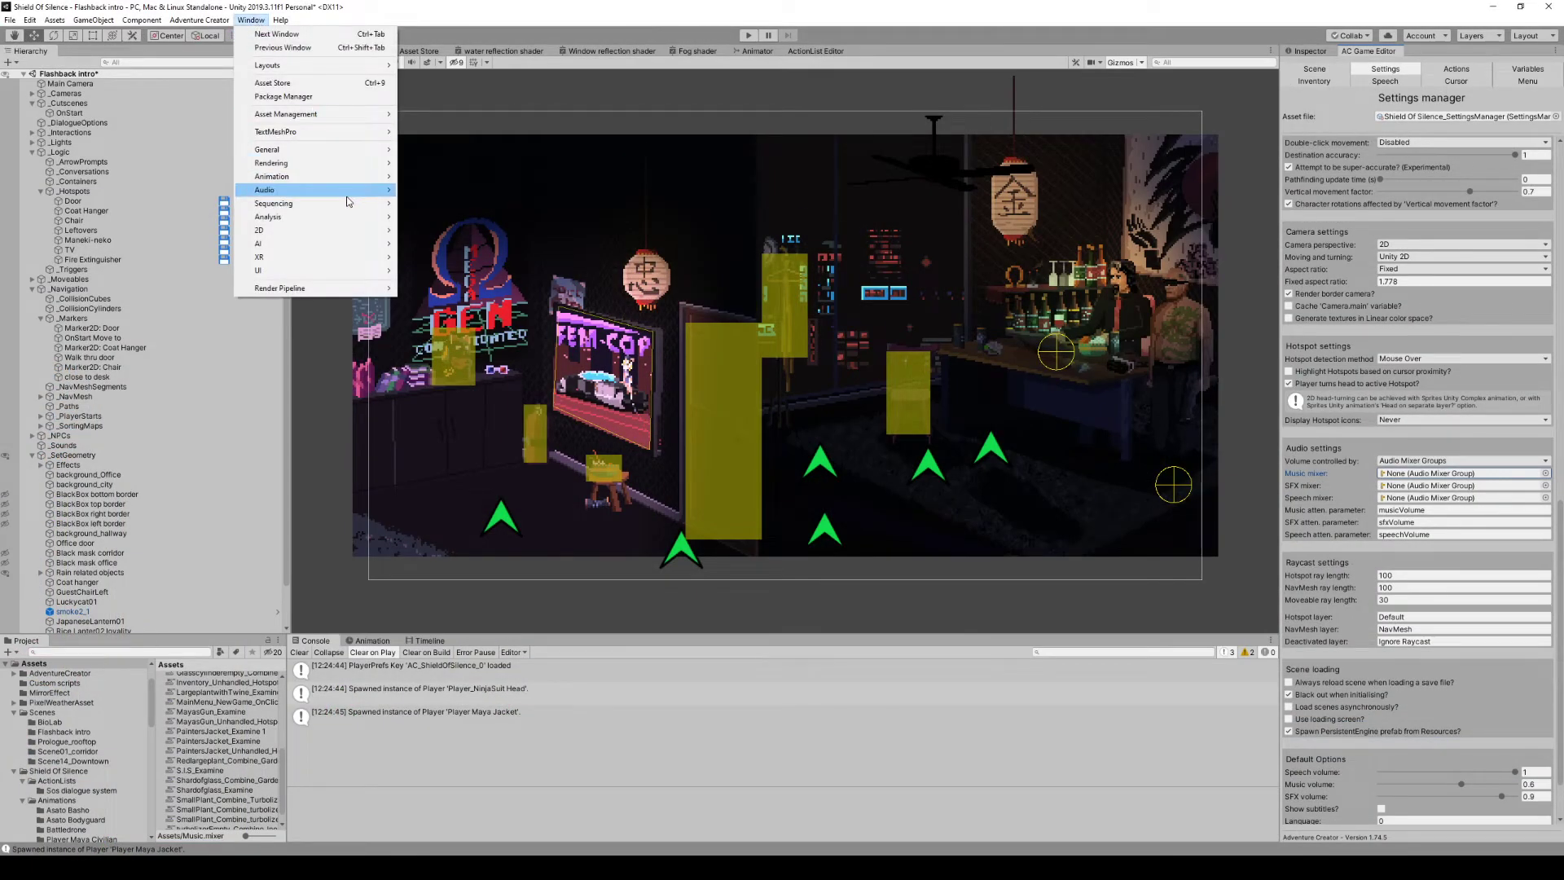
mouse_move(346, 192)
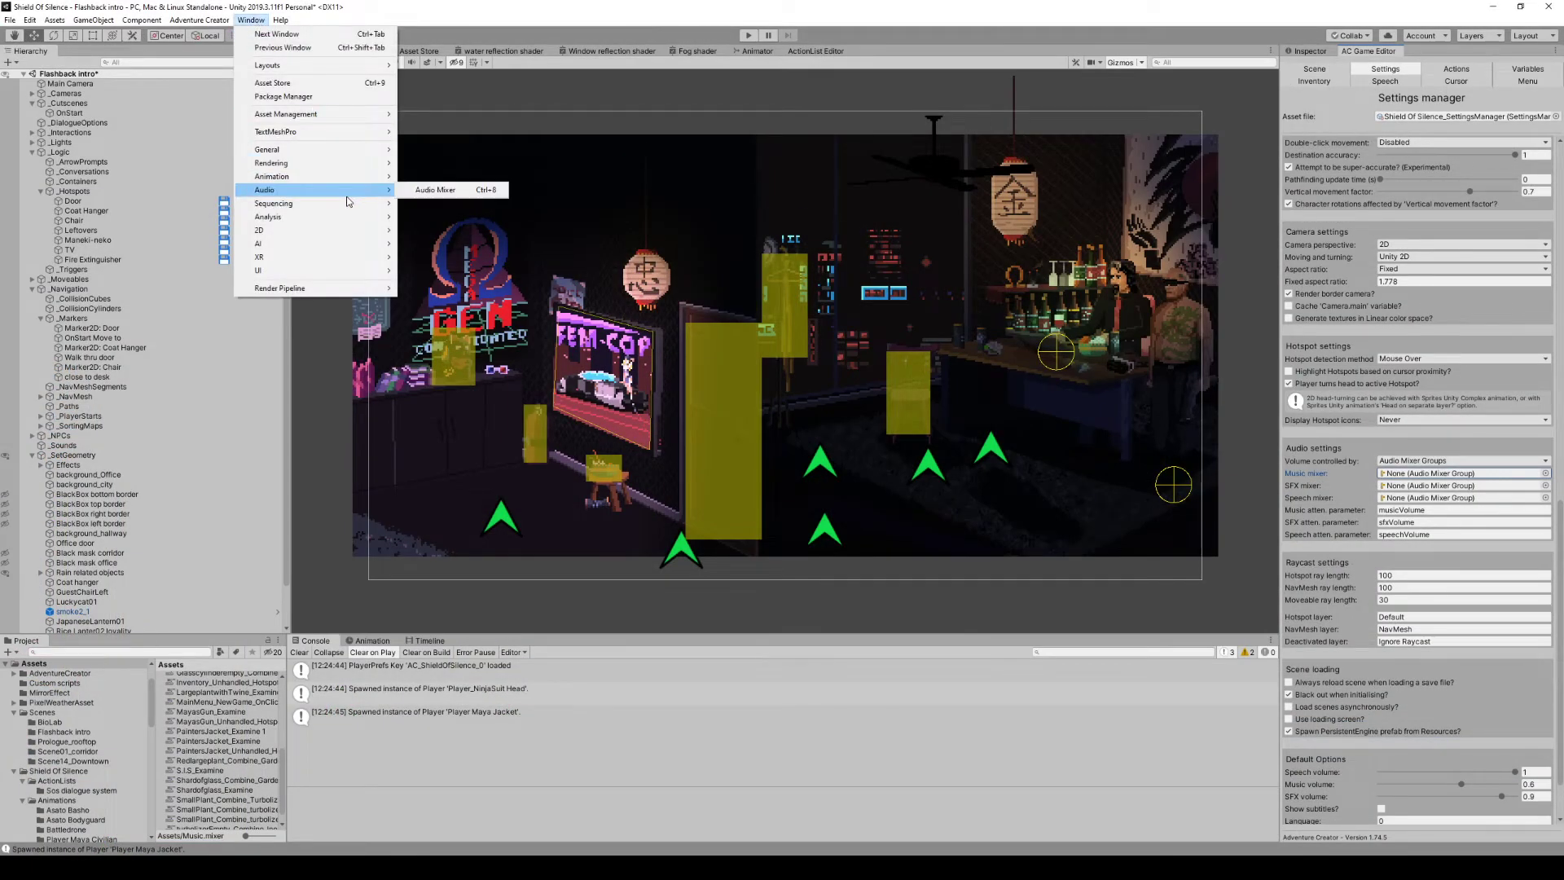
click(436, 191)
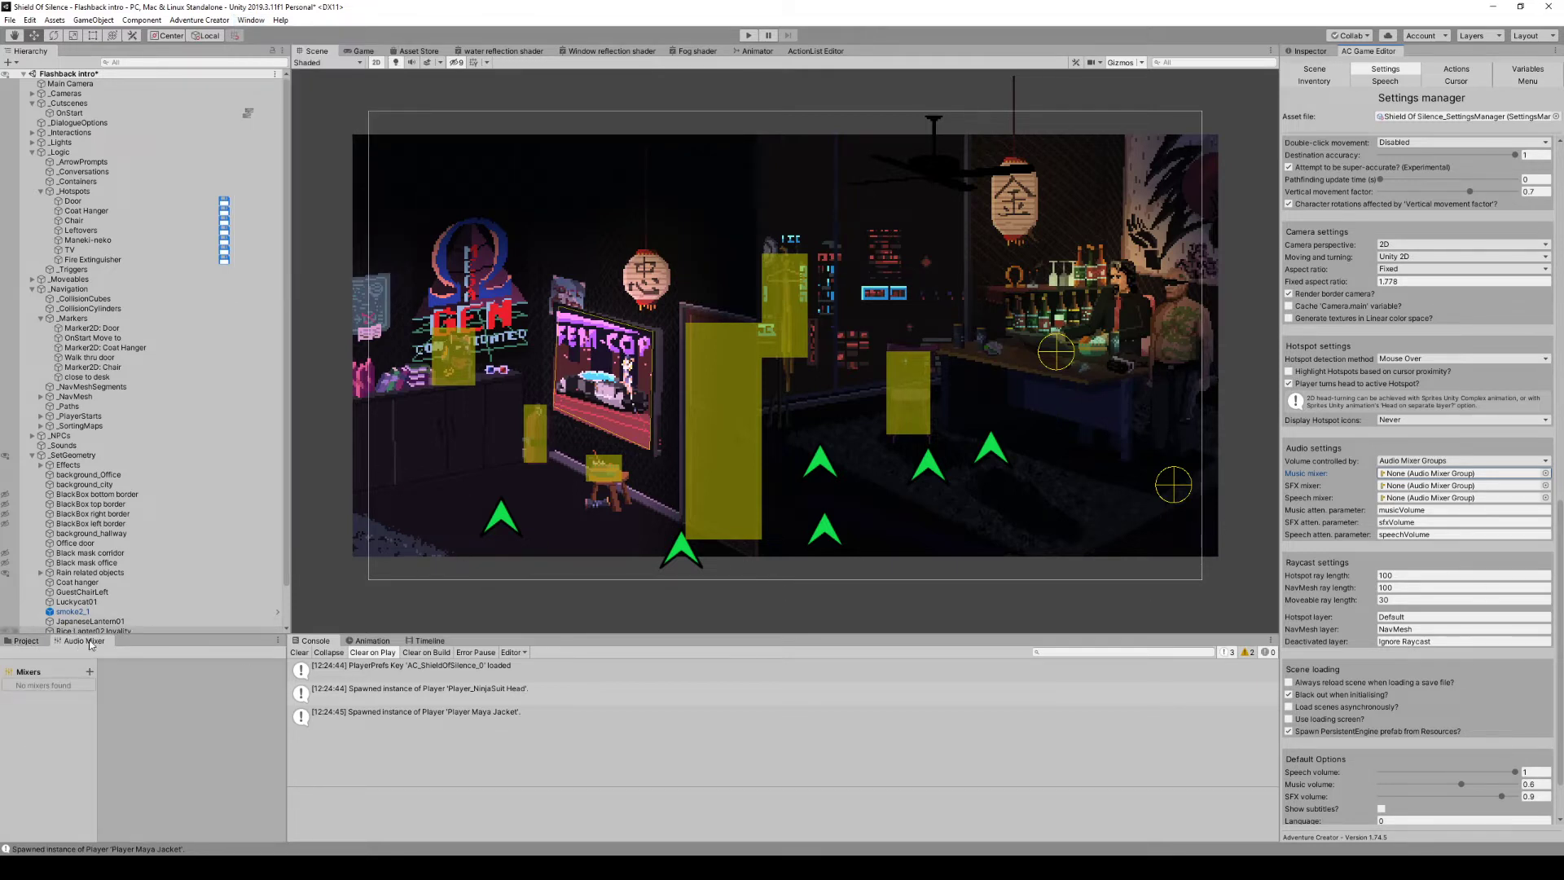
drag(83, 643, 586, 645)
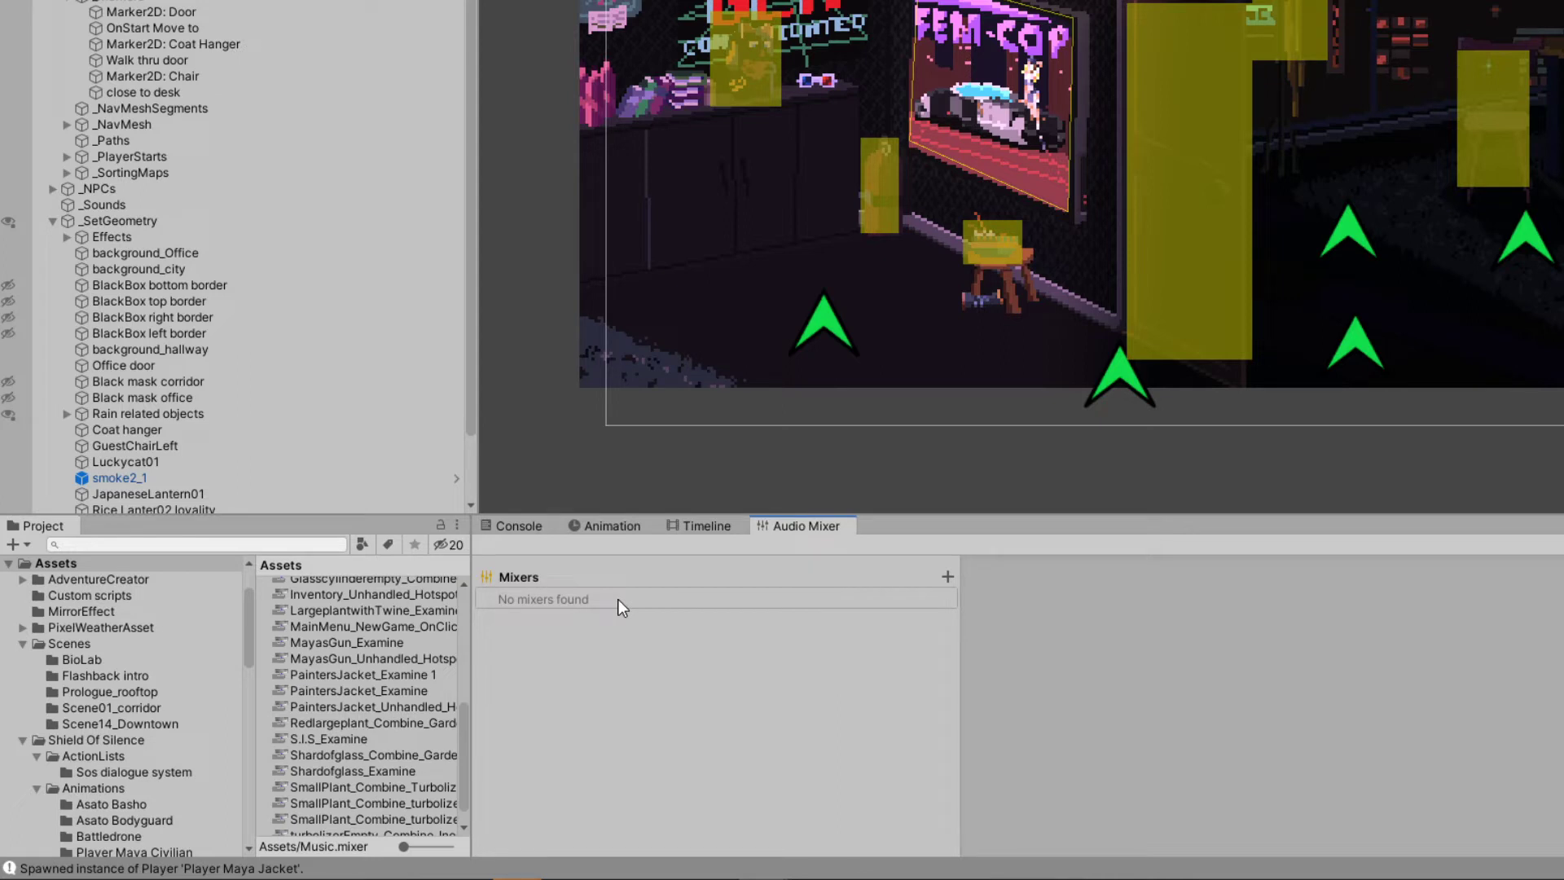
Create a new audio mixer named Music.
click(947, 576)
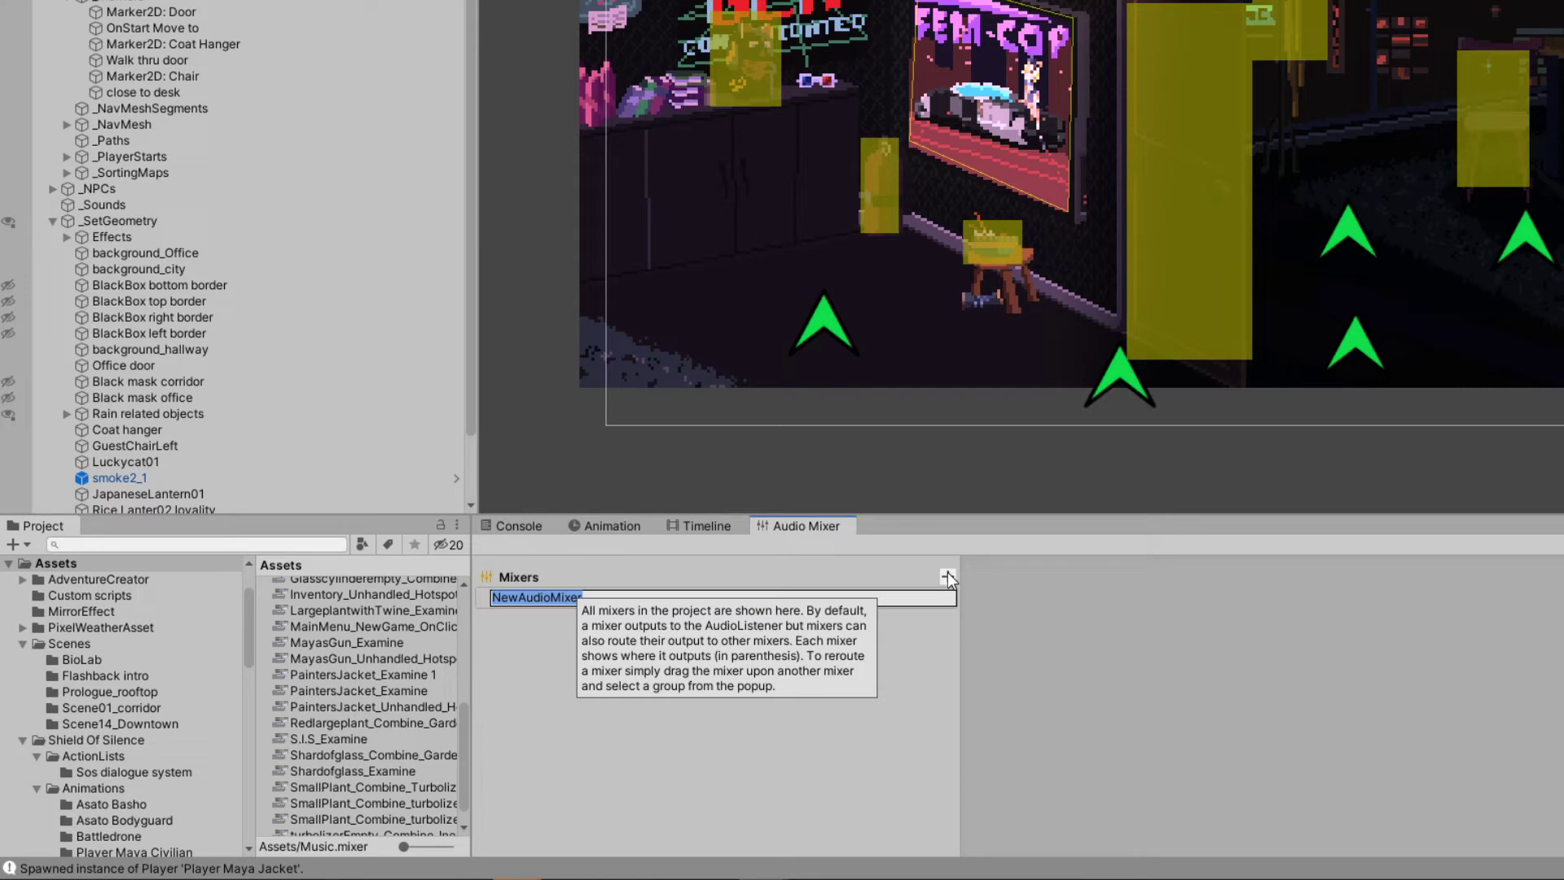
text(Music)
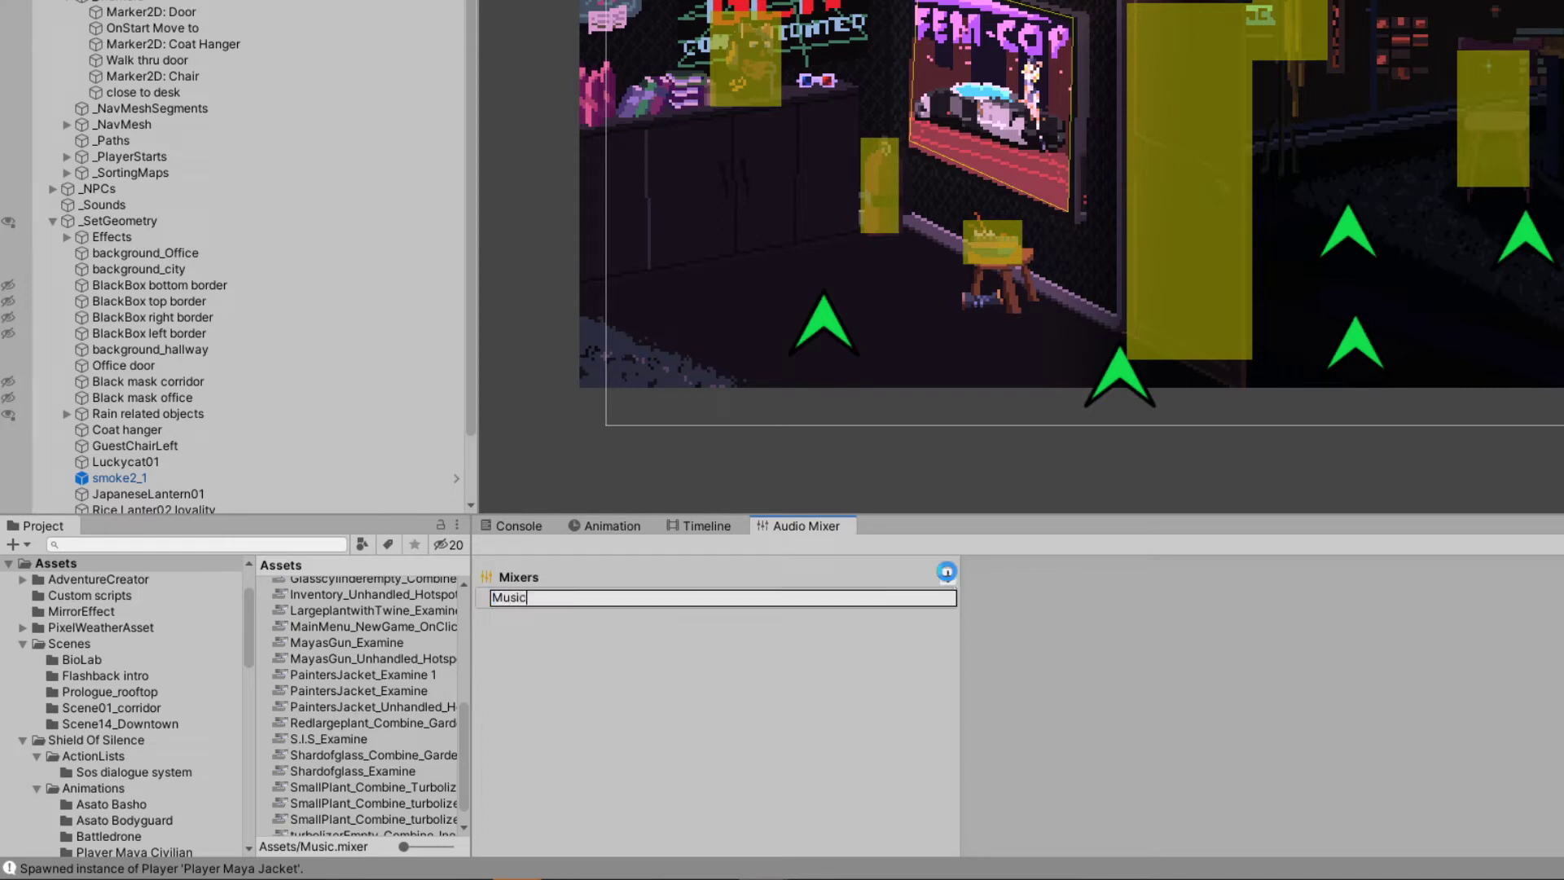
key(Return)
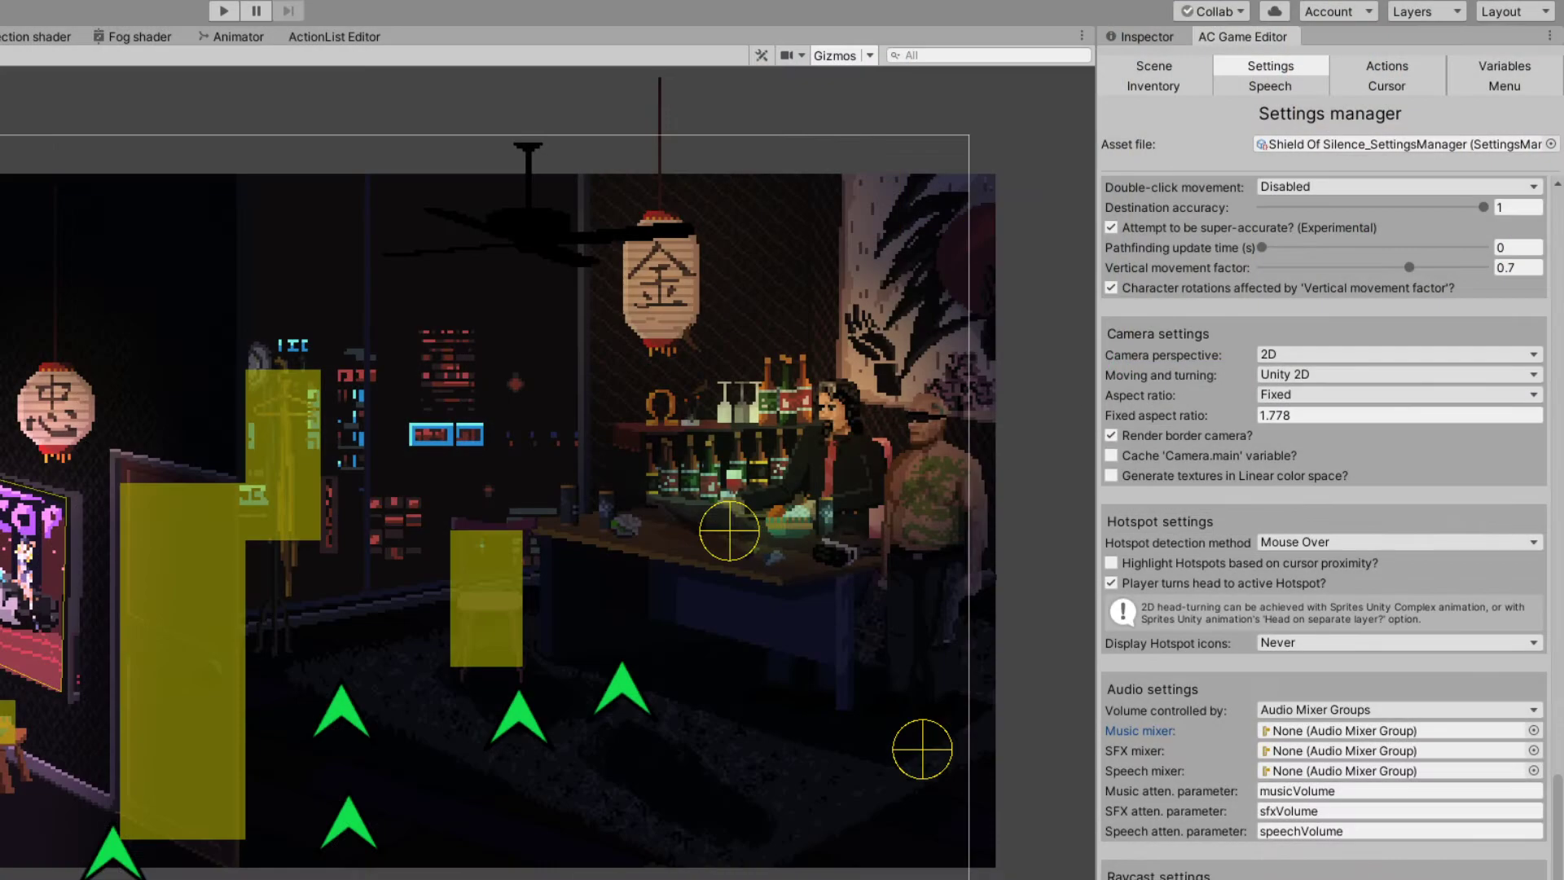
Assign the Music mixer's Master group as the Music mixer in the audio settings.
click(1534, 731)
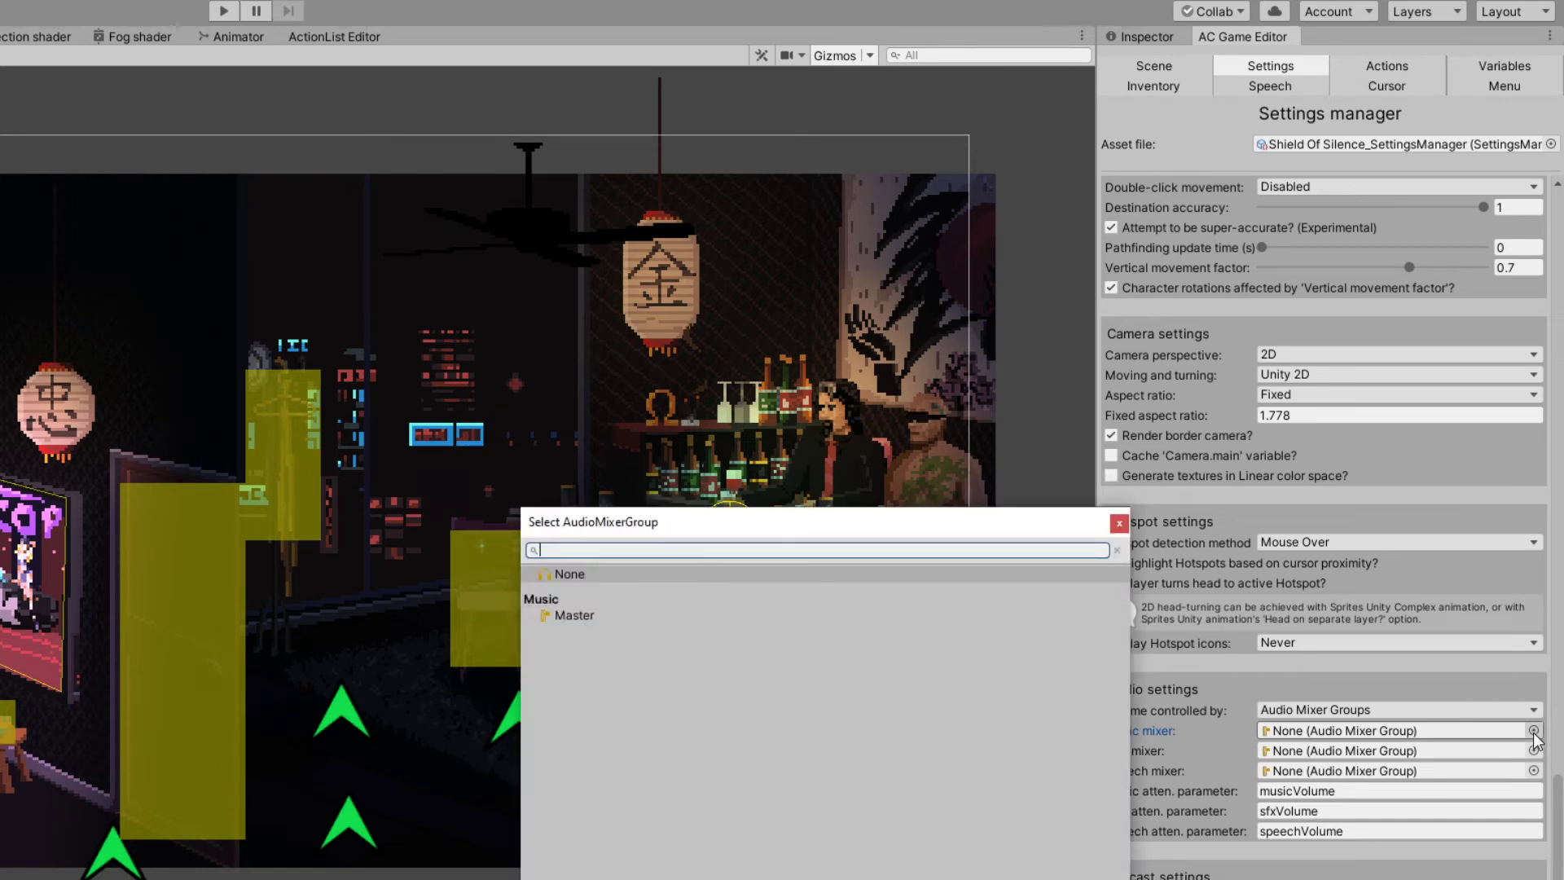
click(574, 615)
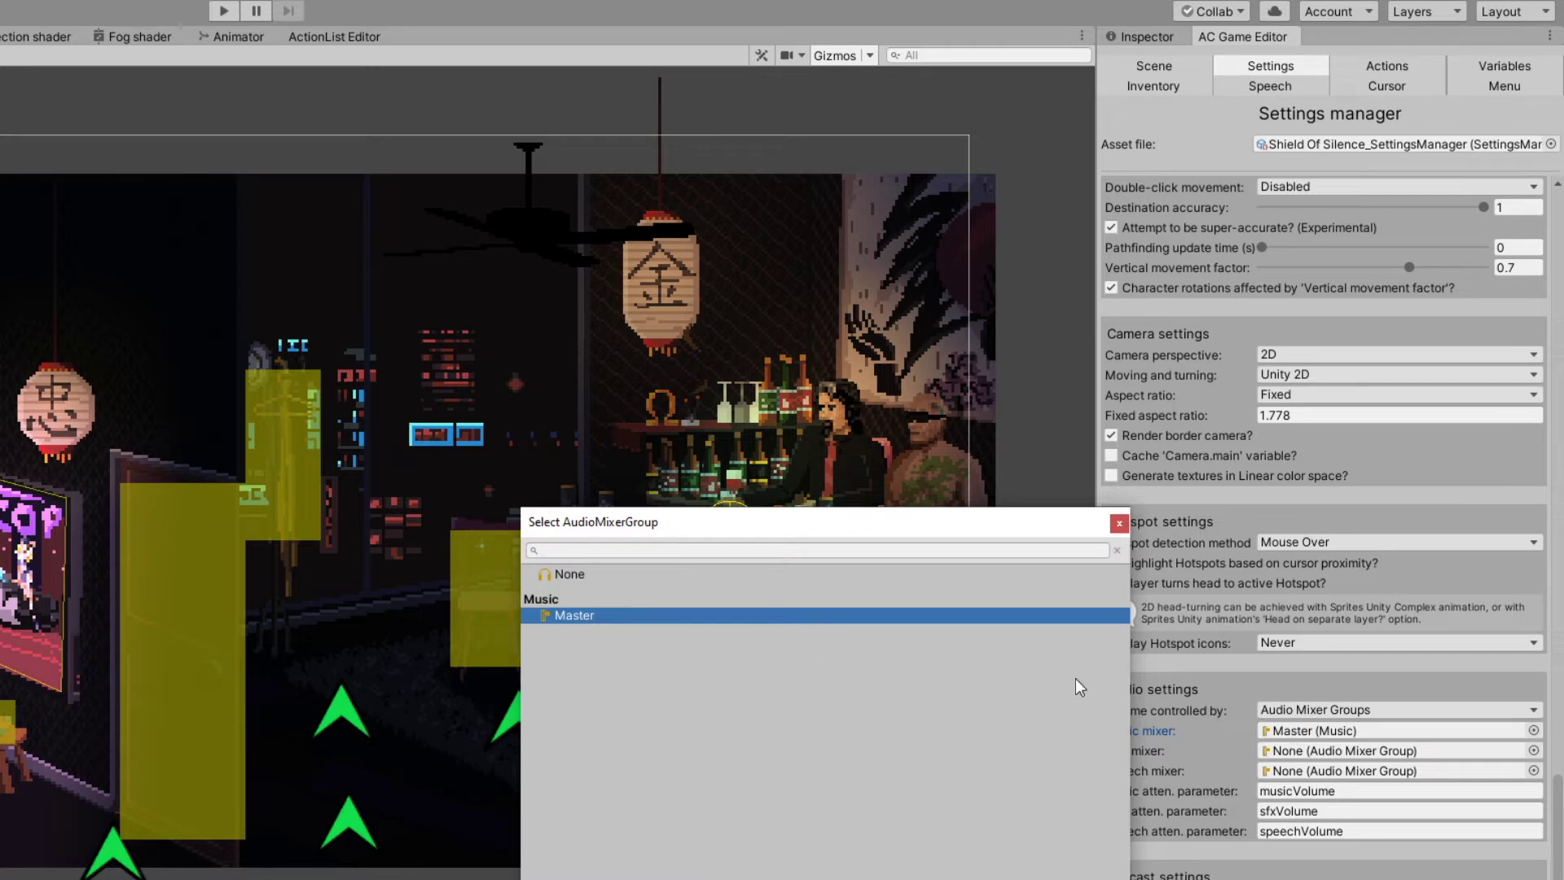
drag(957, 529, 869, 568)
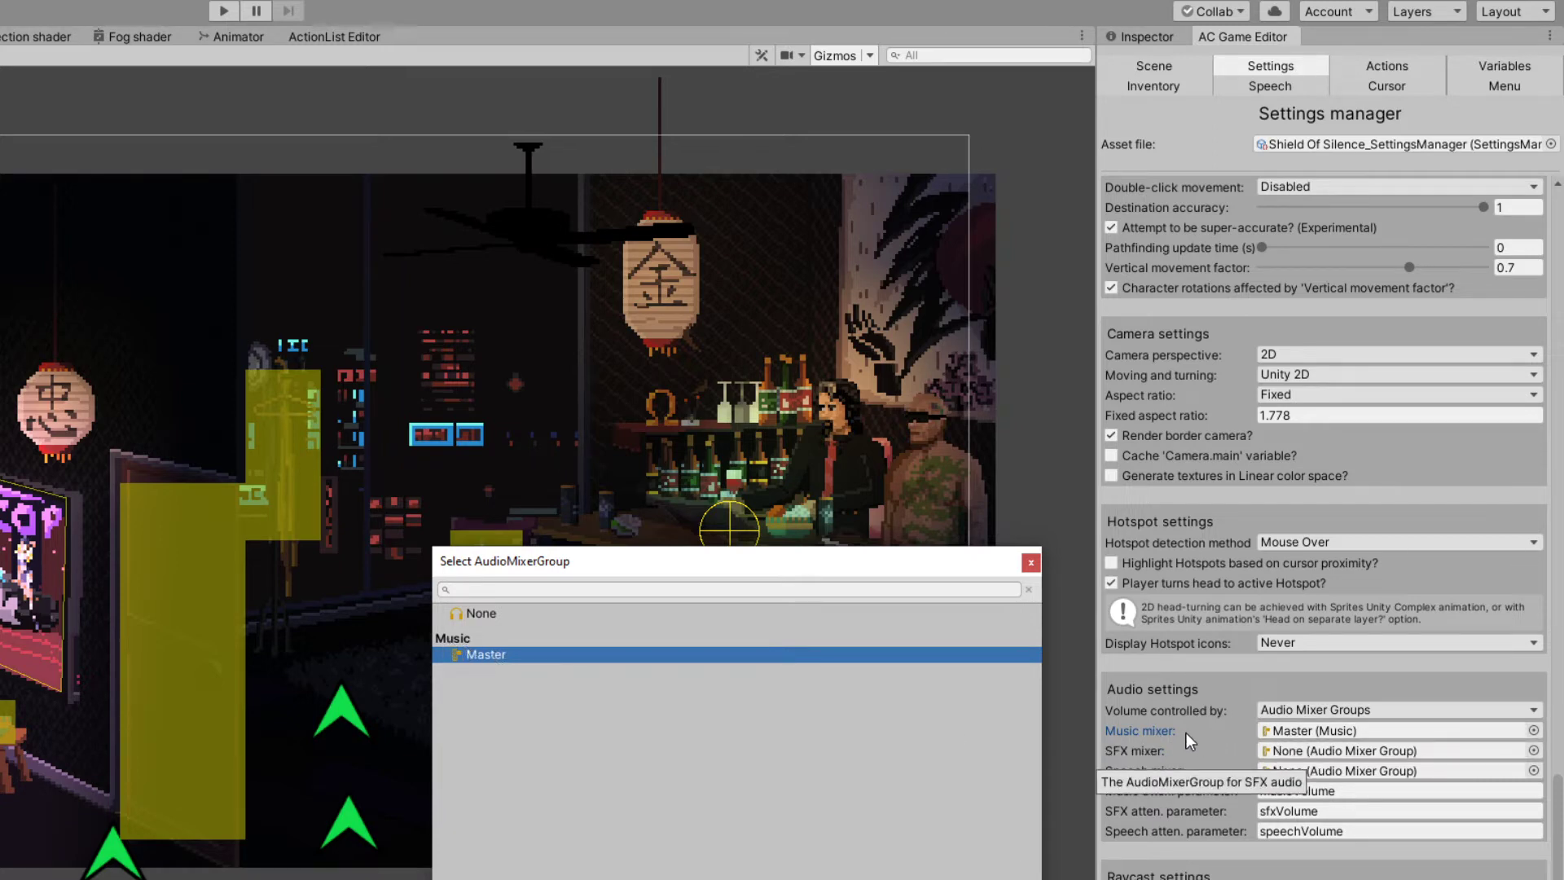
double_click(487, 655)
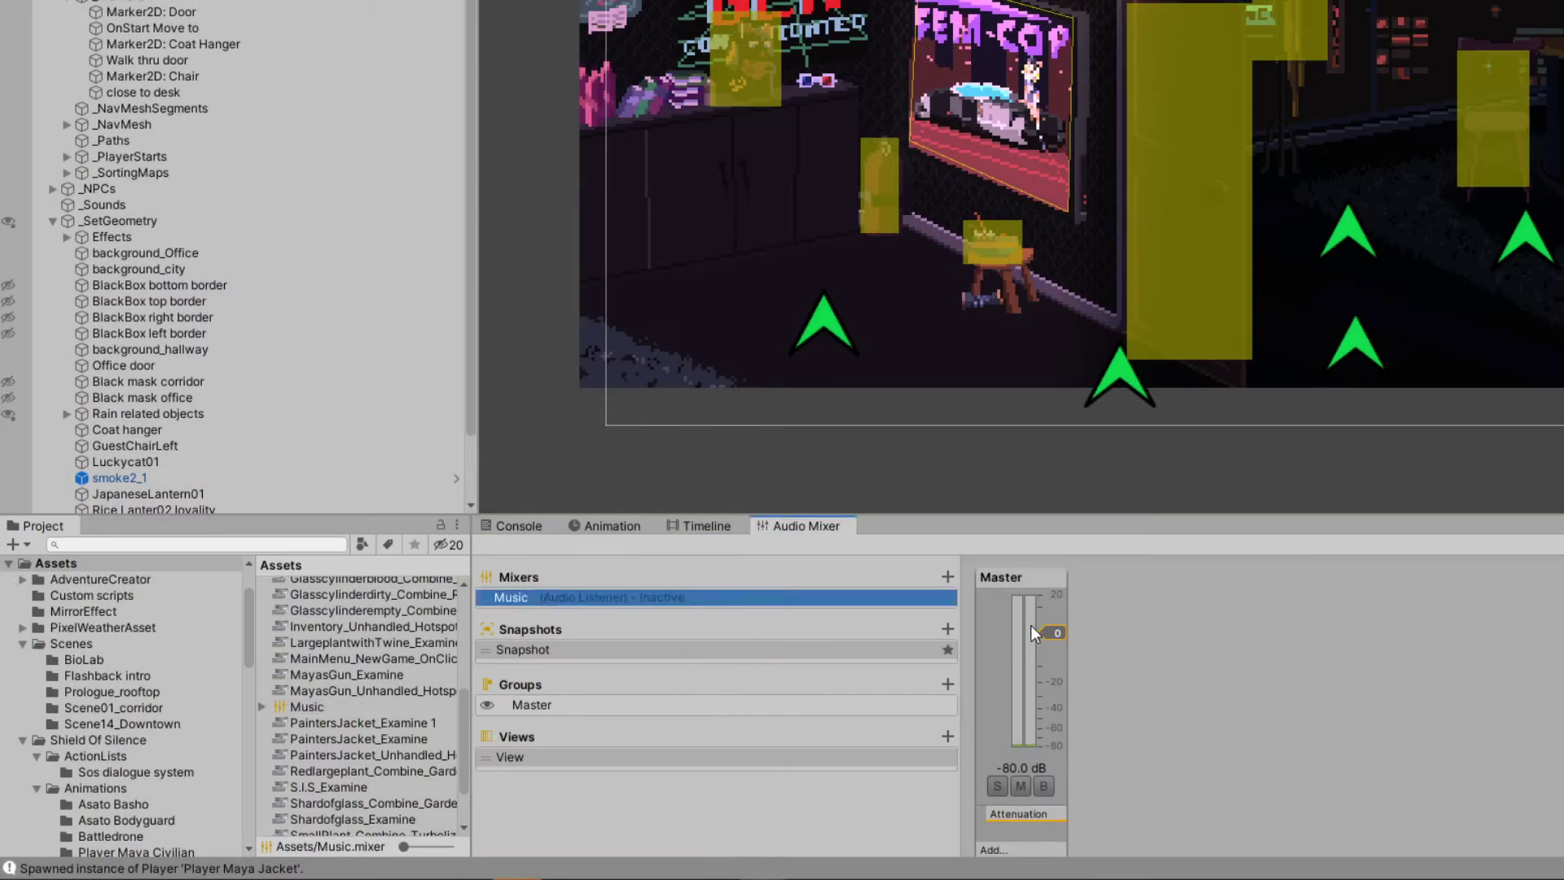
Lower the Master group's attenuation slightly, to about -0.27 dB.
drag(1058, 632, 1068, 651)
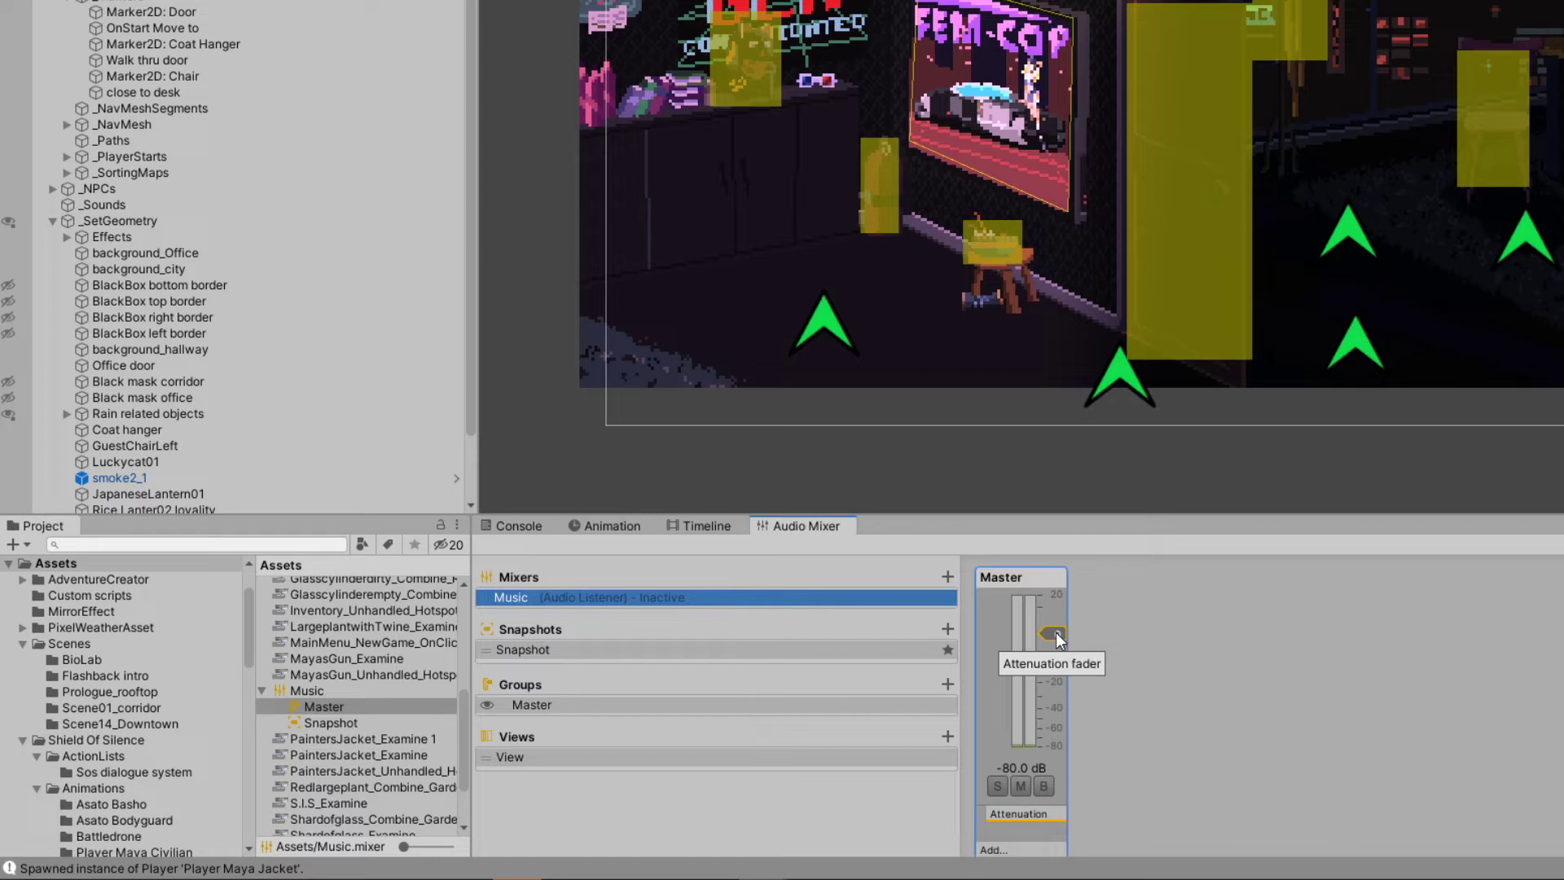
drag(1057, 637, 1055, 689)
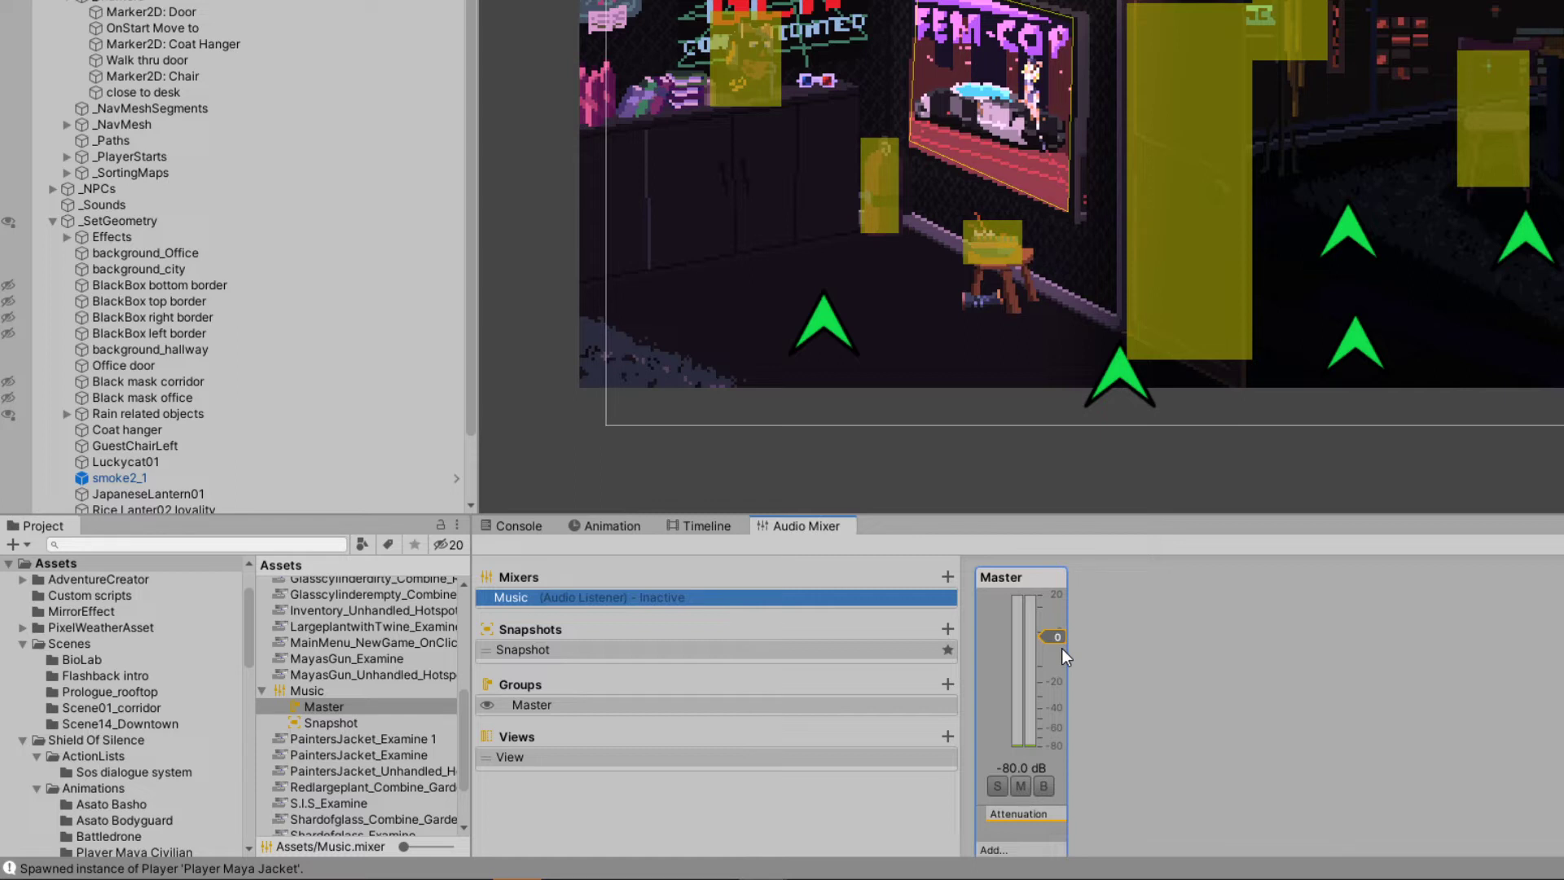
click(1241, 724)
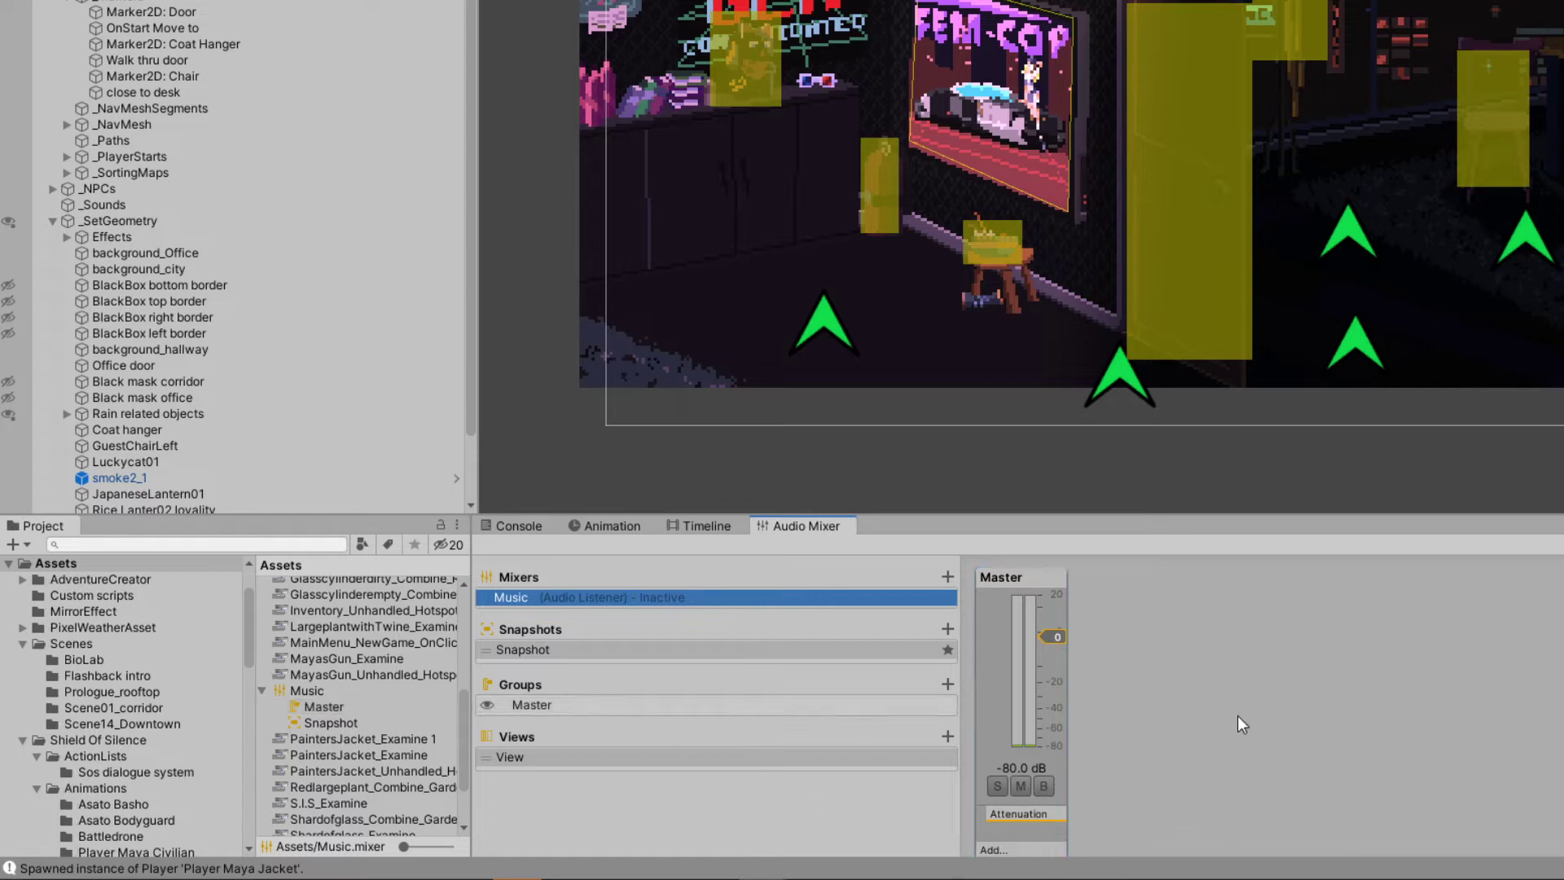
Examine the list of audio effects that can be added to the Master group.
click(998, 850)
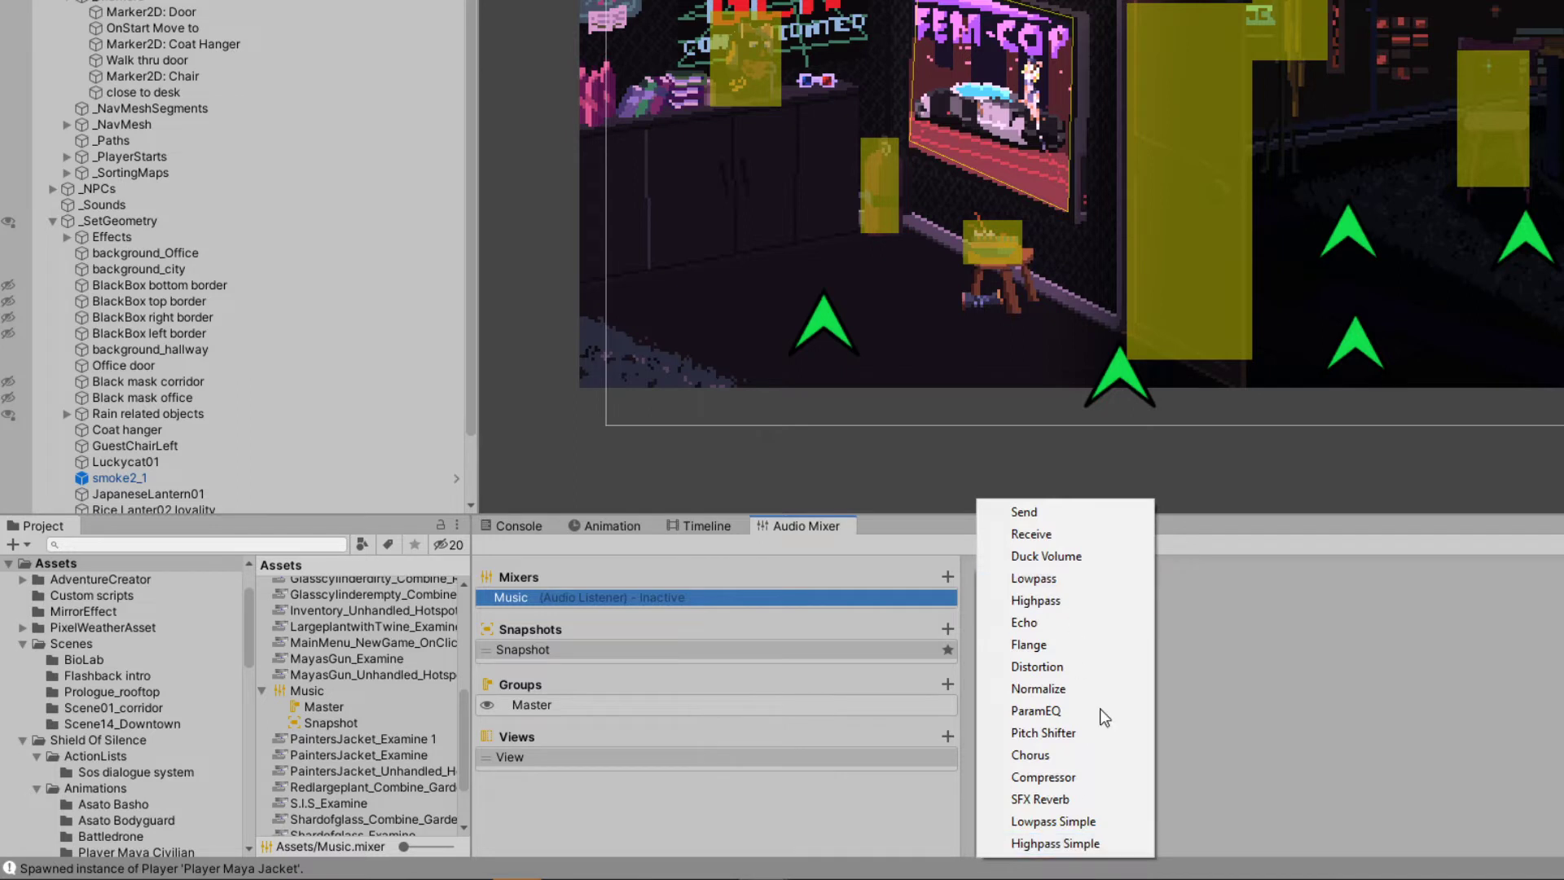
click(1433, 707)
click(1000, 851)
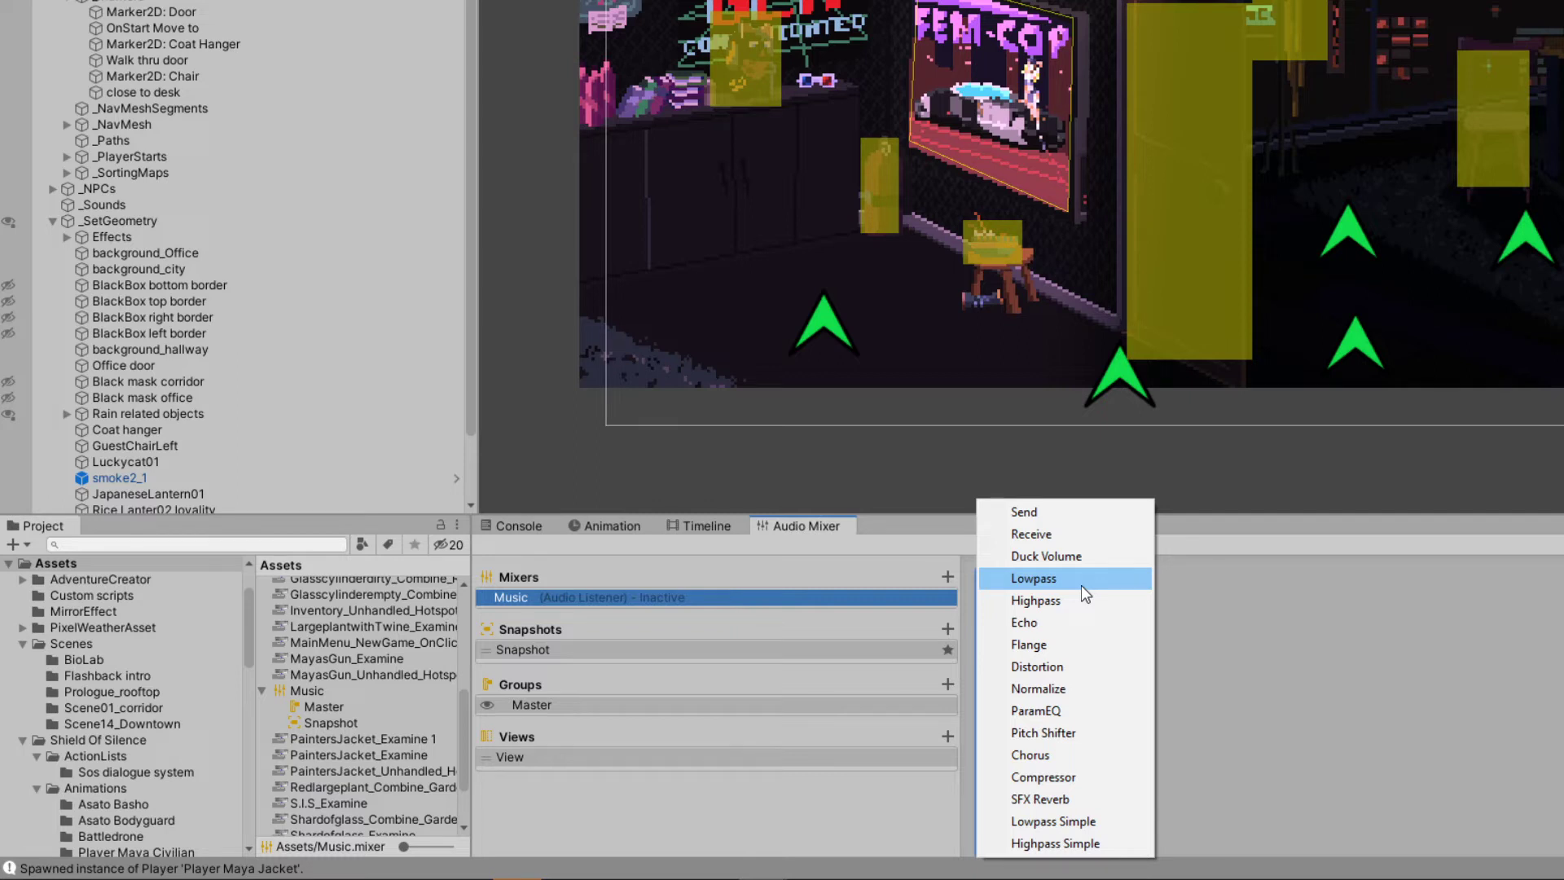
click(1430, 663)
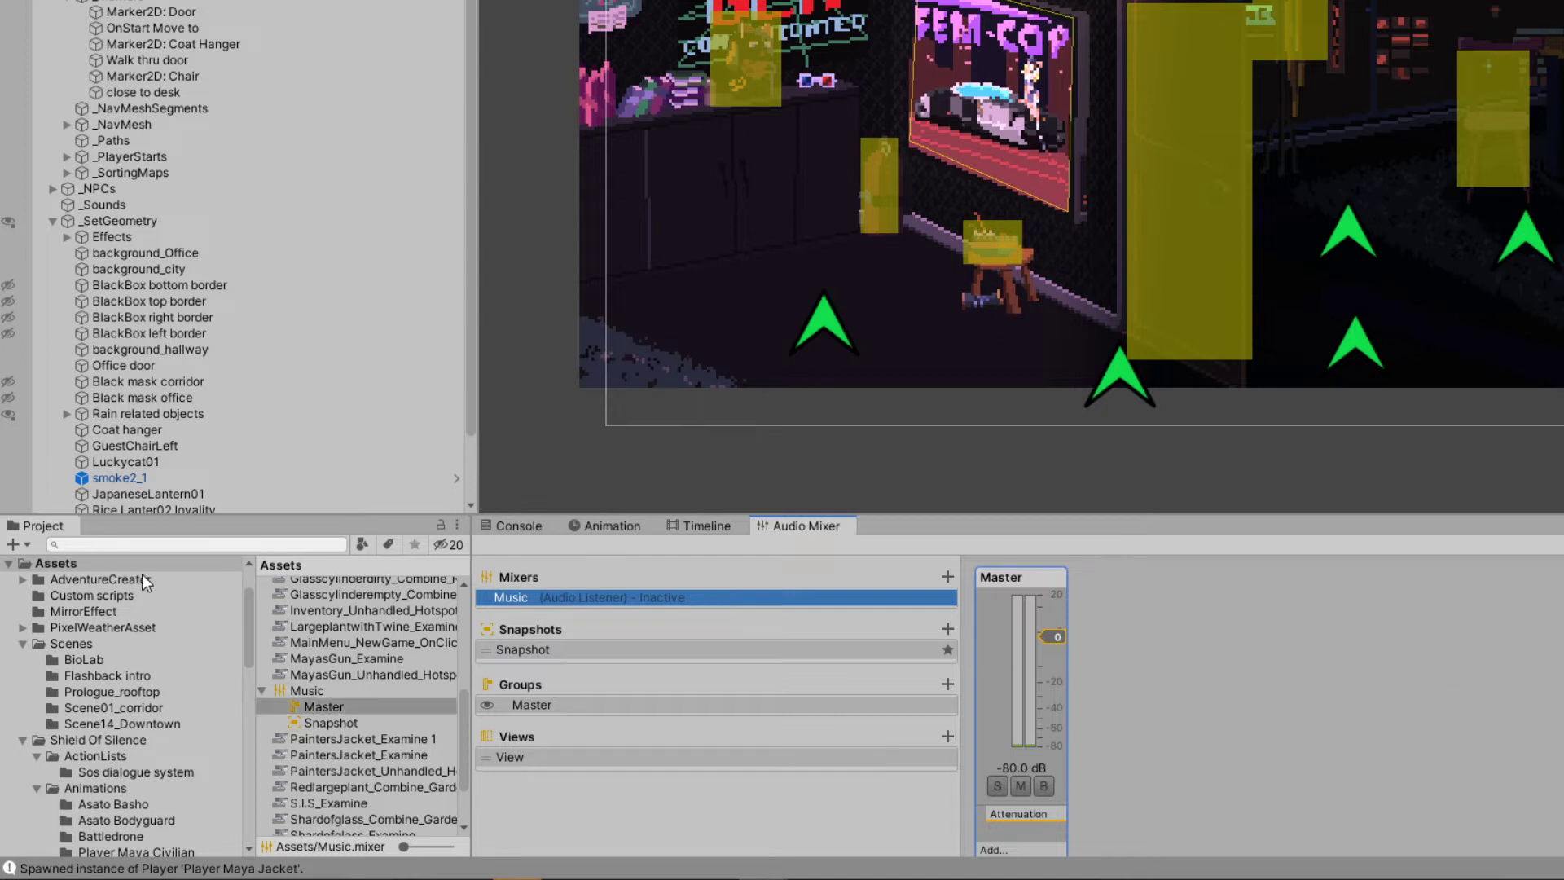
Rename the Music mixer's default snapshot as Normal.
click(601, 651)
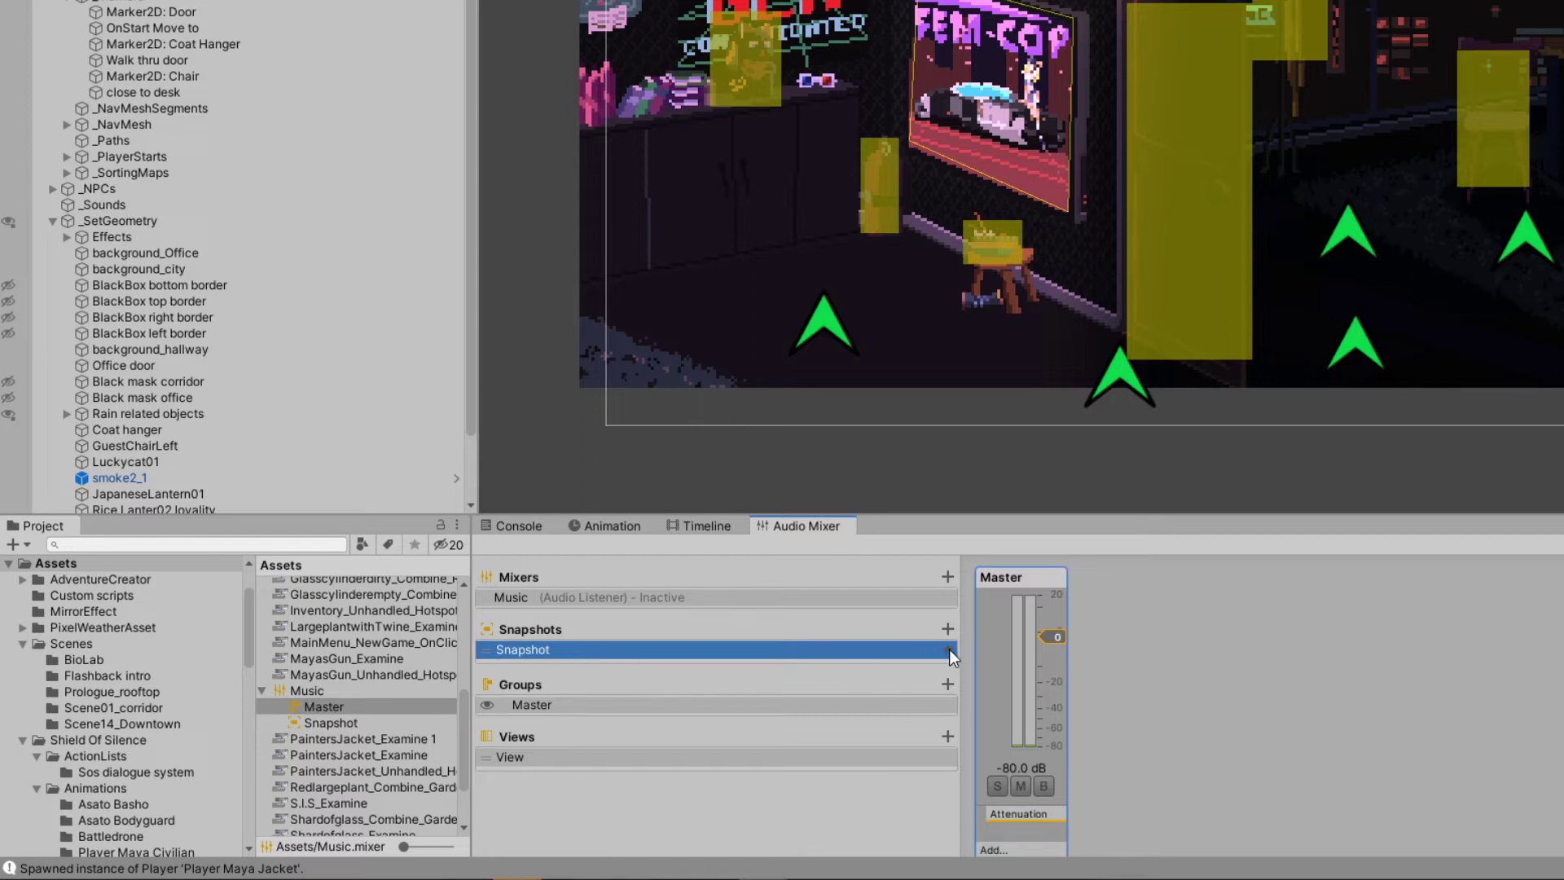
click(1234, 662)
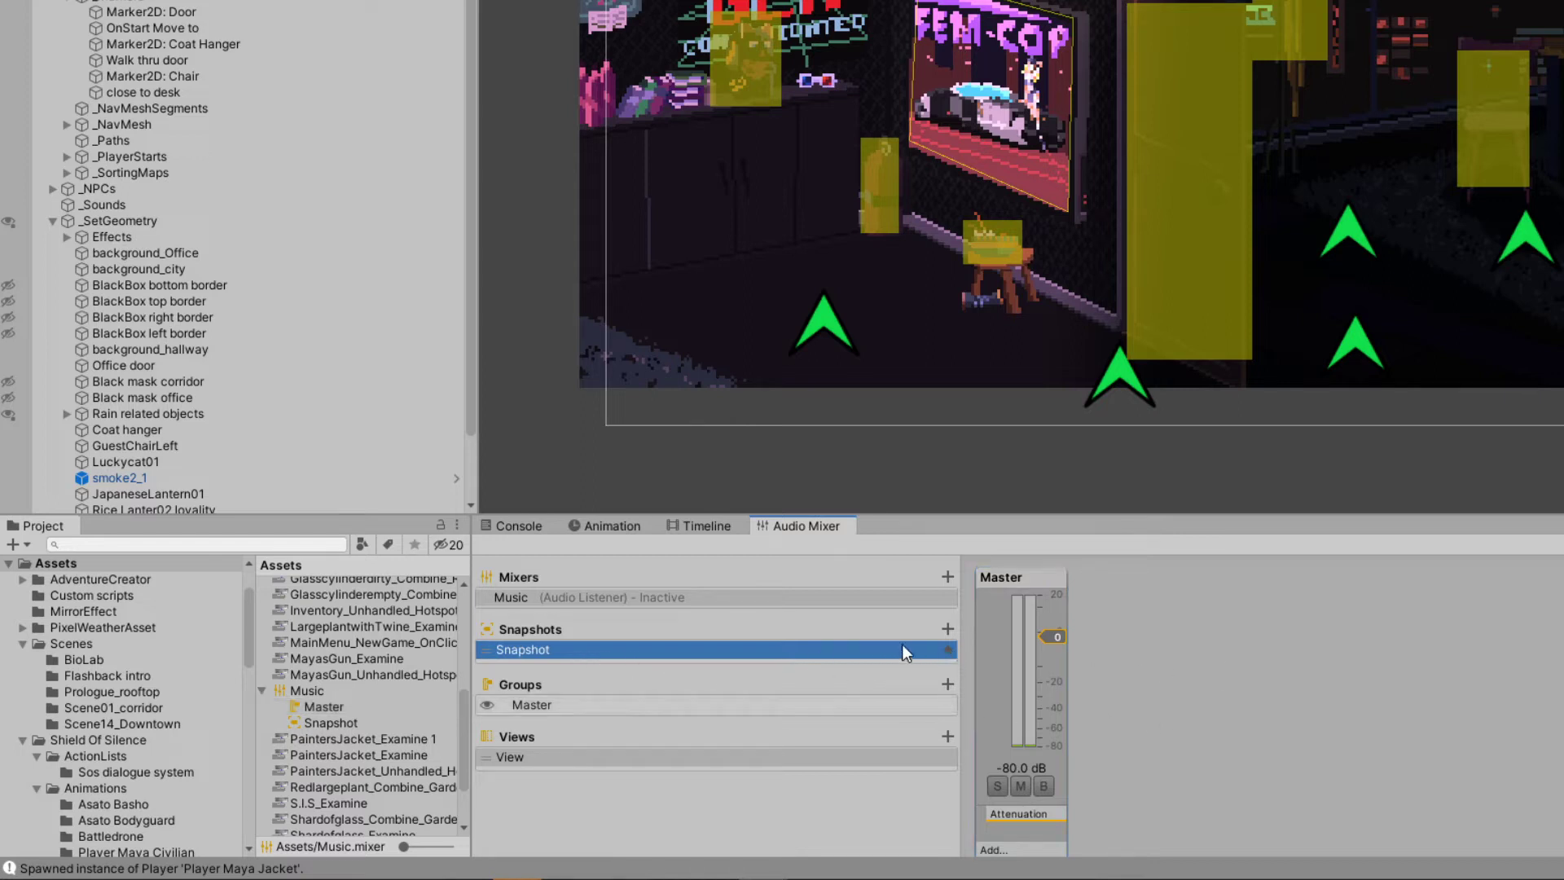
right_click(552, 647)
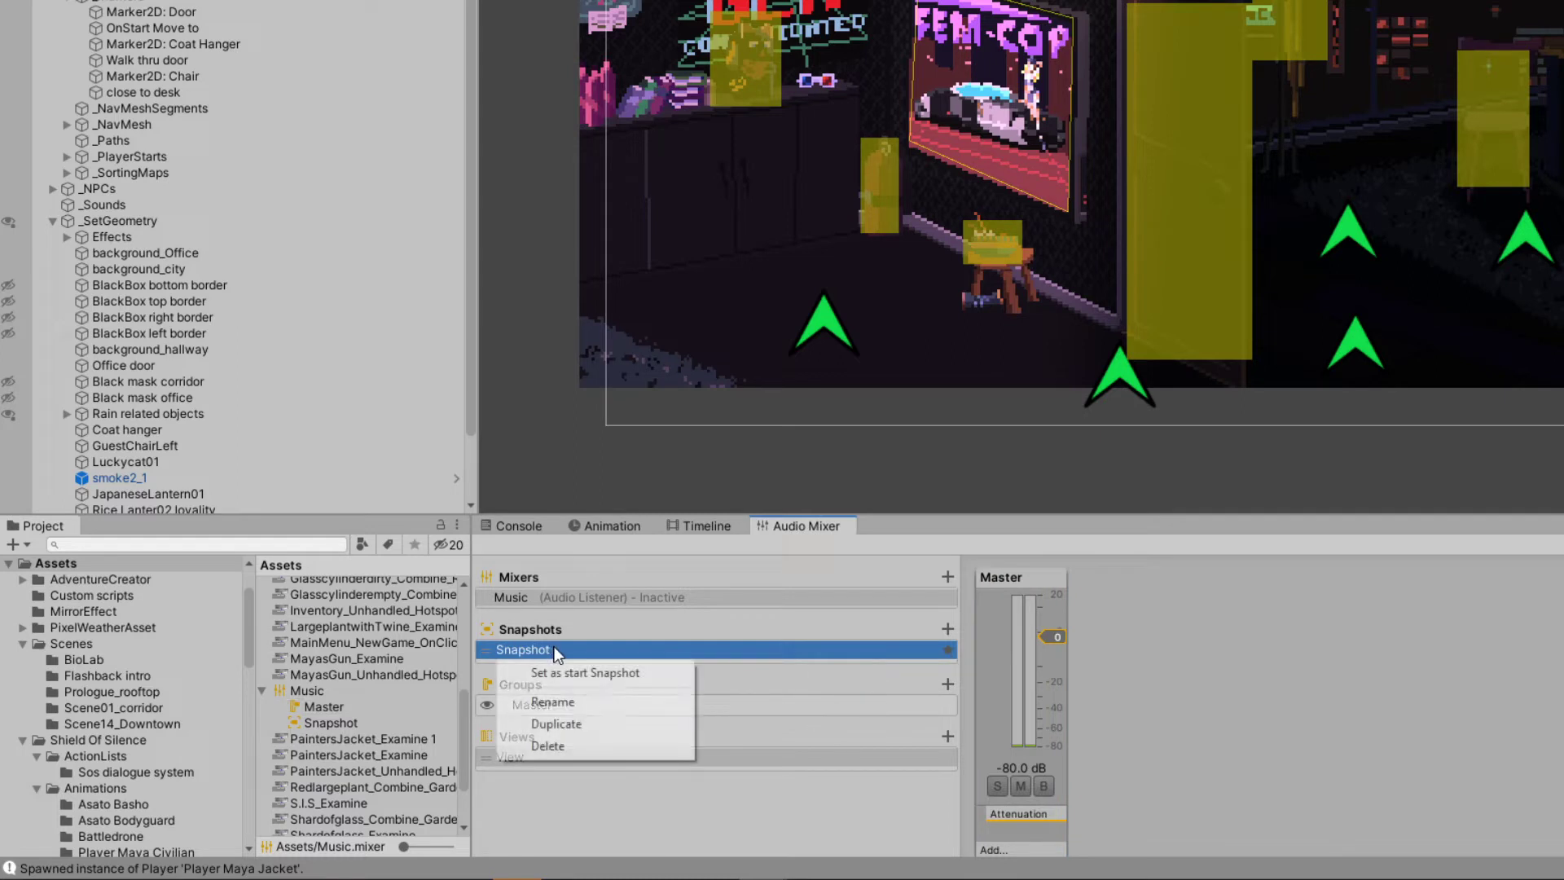
click(570, 698)
text(Normal)
key(Return)
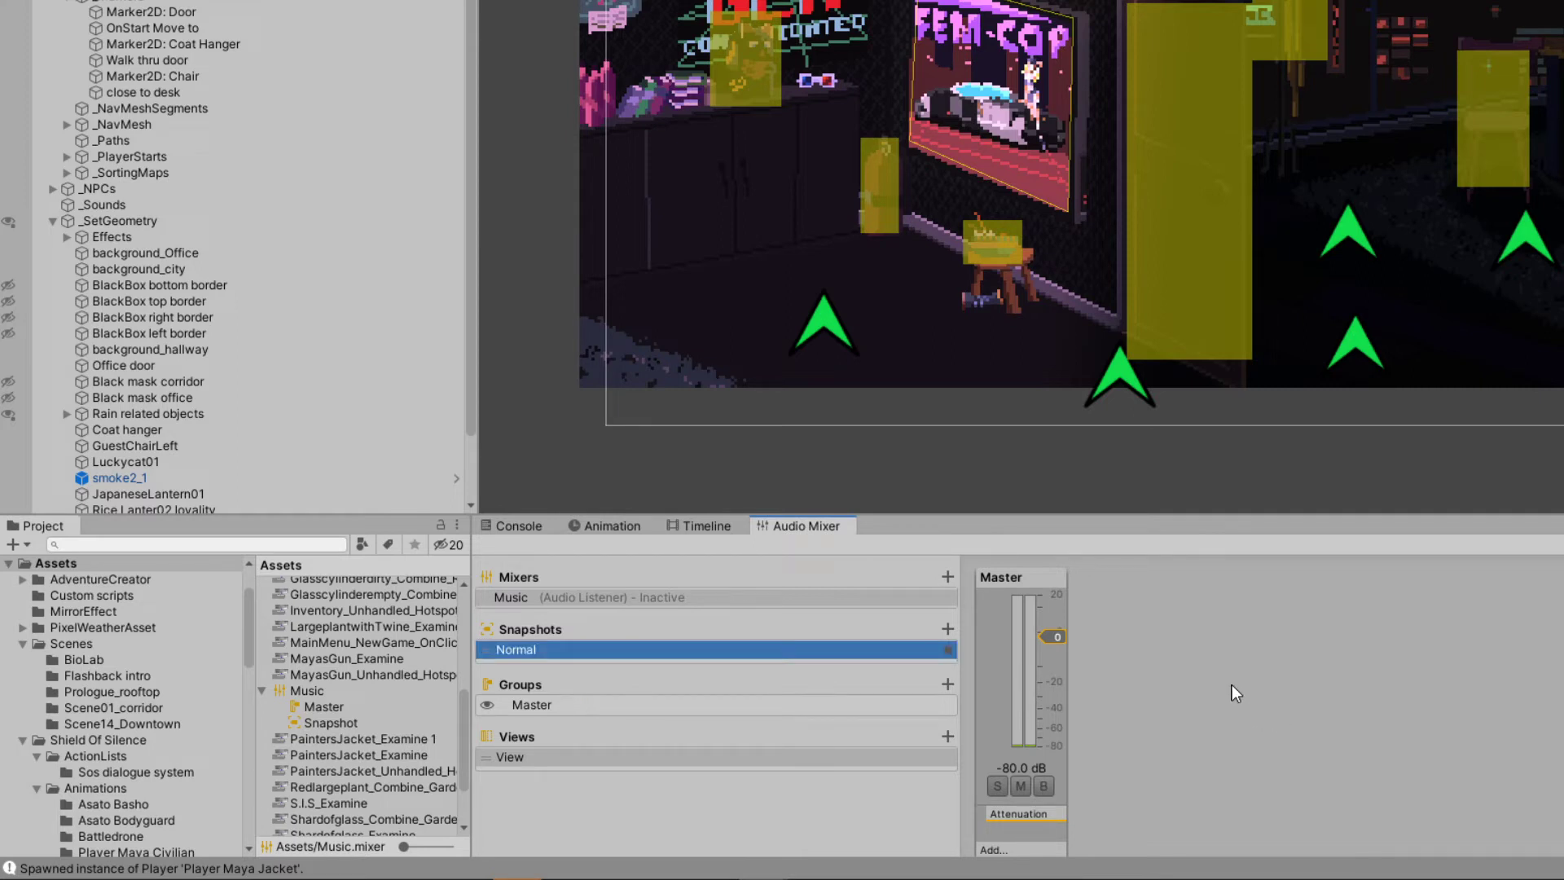
Add a second snapshot named Muffled to the Music mixer.
click(948, 628)
text(Muffled)
key(Return)
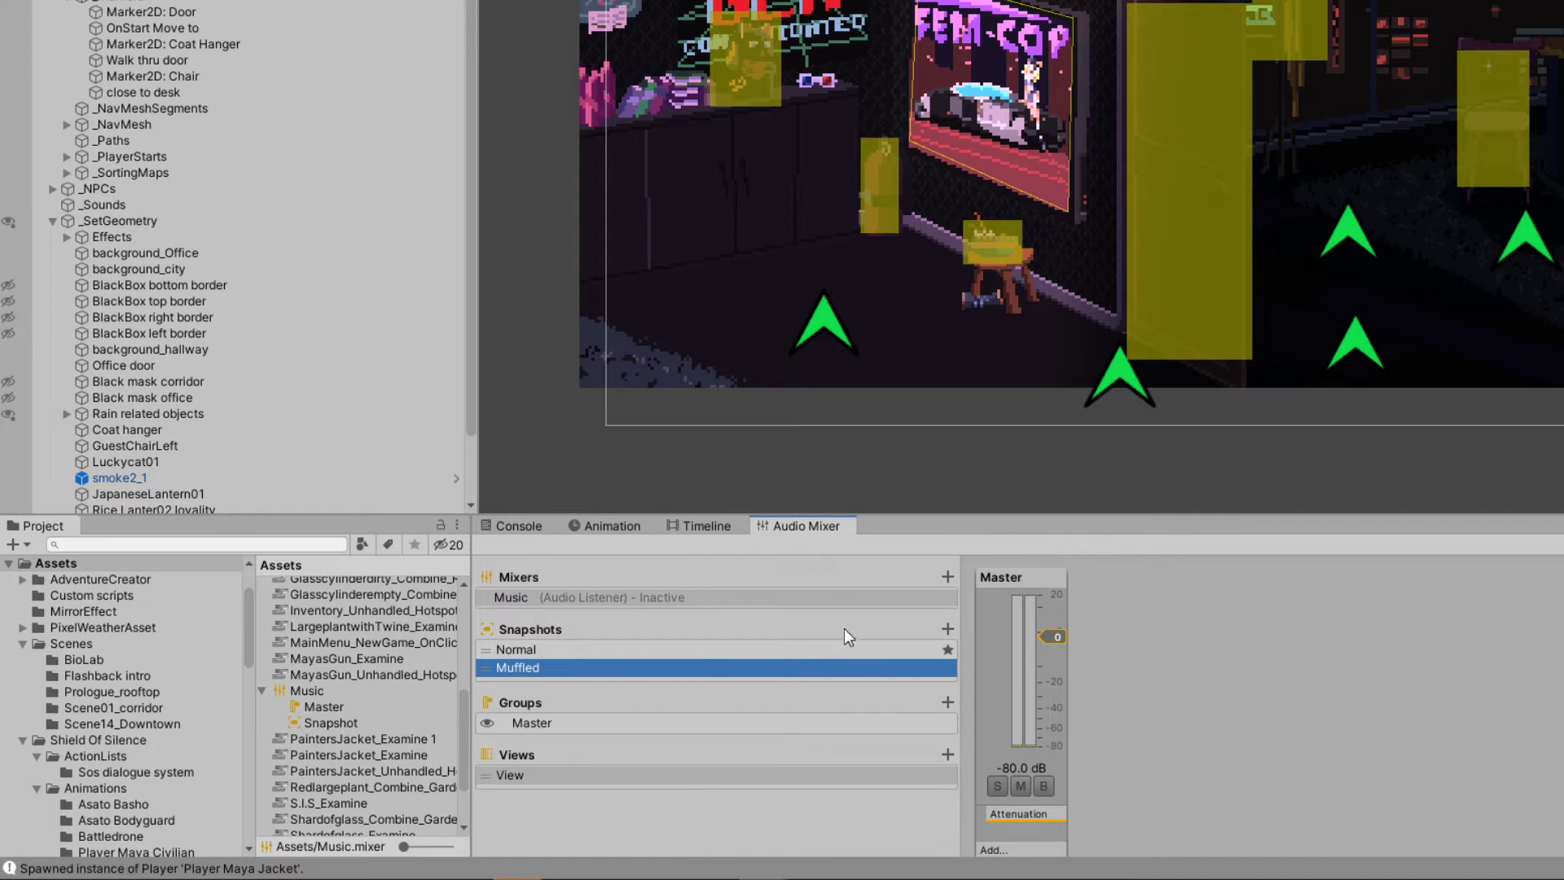
With the Muffled snapshot active, add a Lowpass effect to the Master group.
click(555, 667)
click(1166, 676)
click(1000, 850)
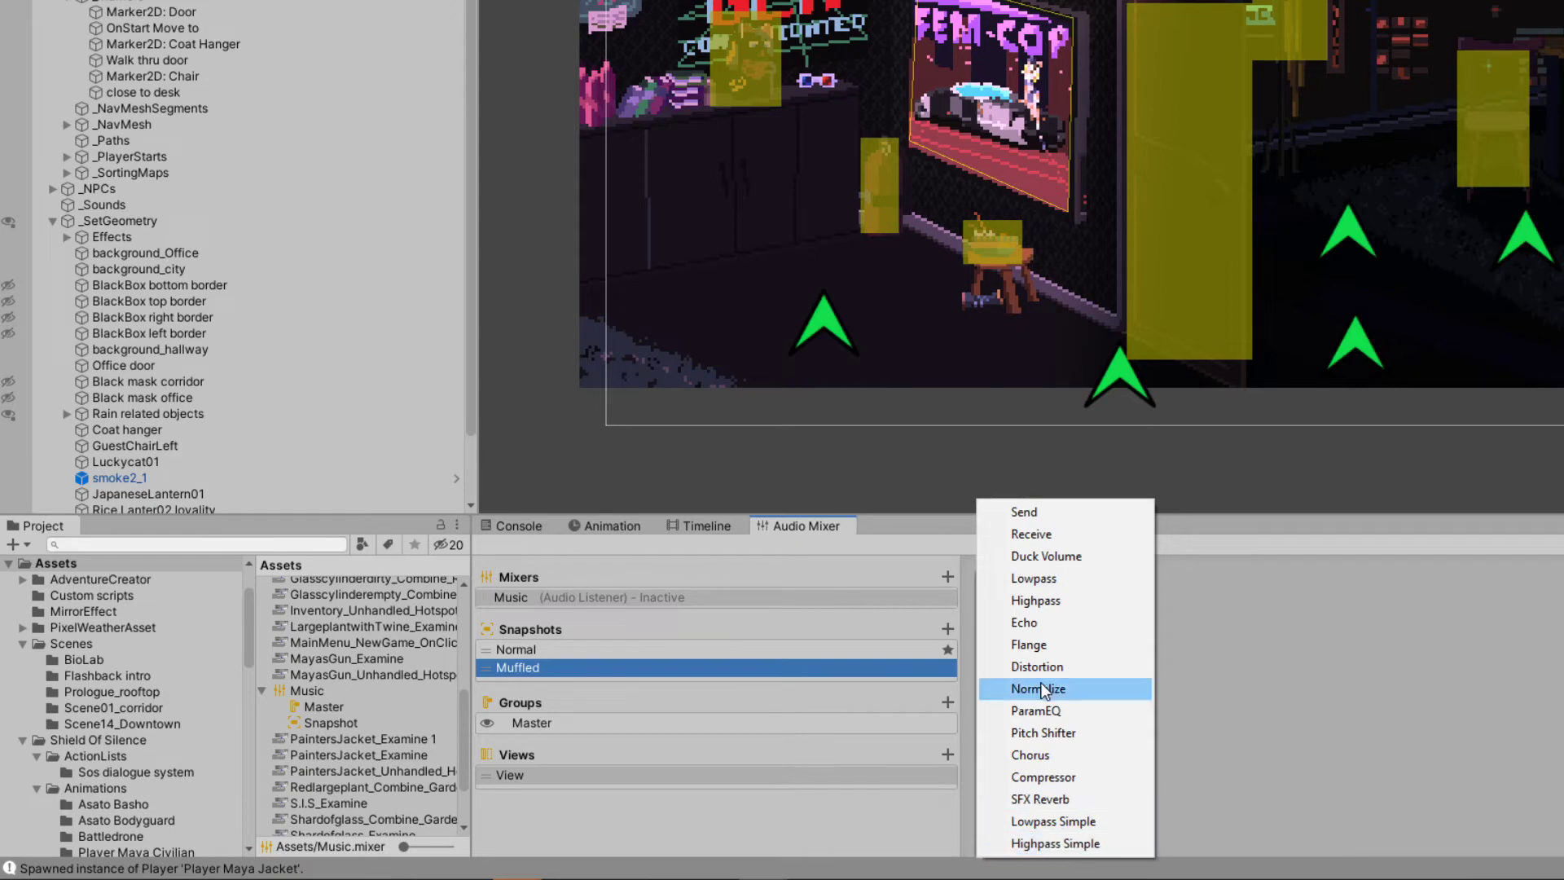
click(1042, 578)
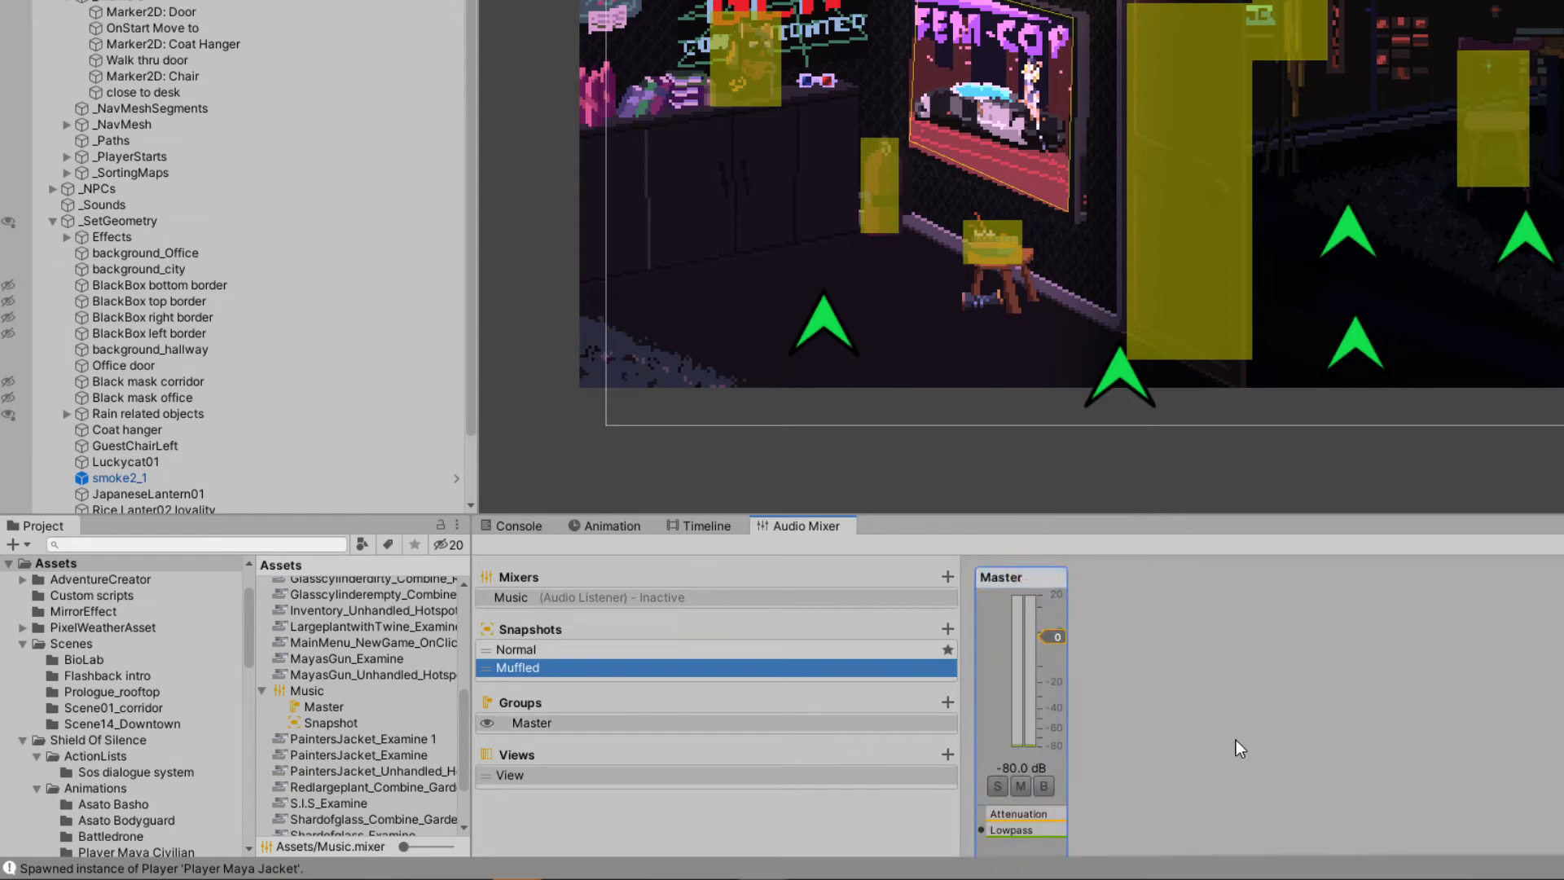
Set the Lowpass effect's cutoff frequency to 500 Hz and its resonance to 2 for the Muffled snapshot.
click(1013, 828)
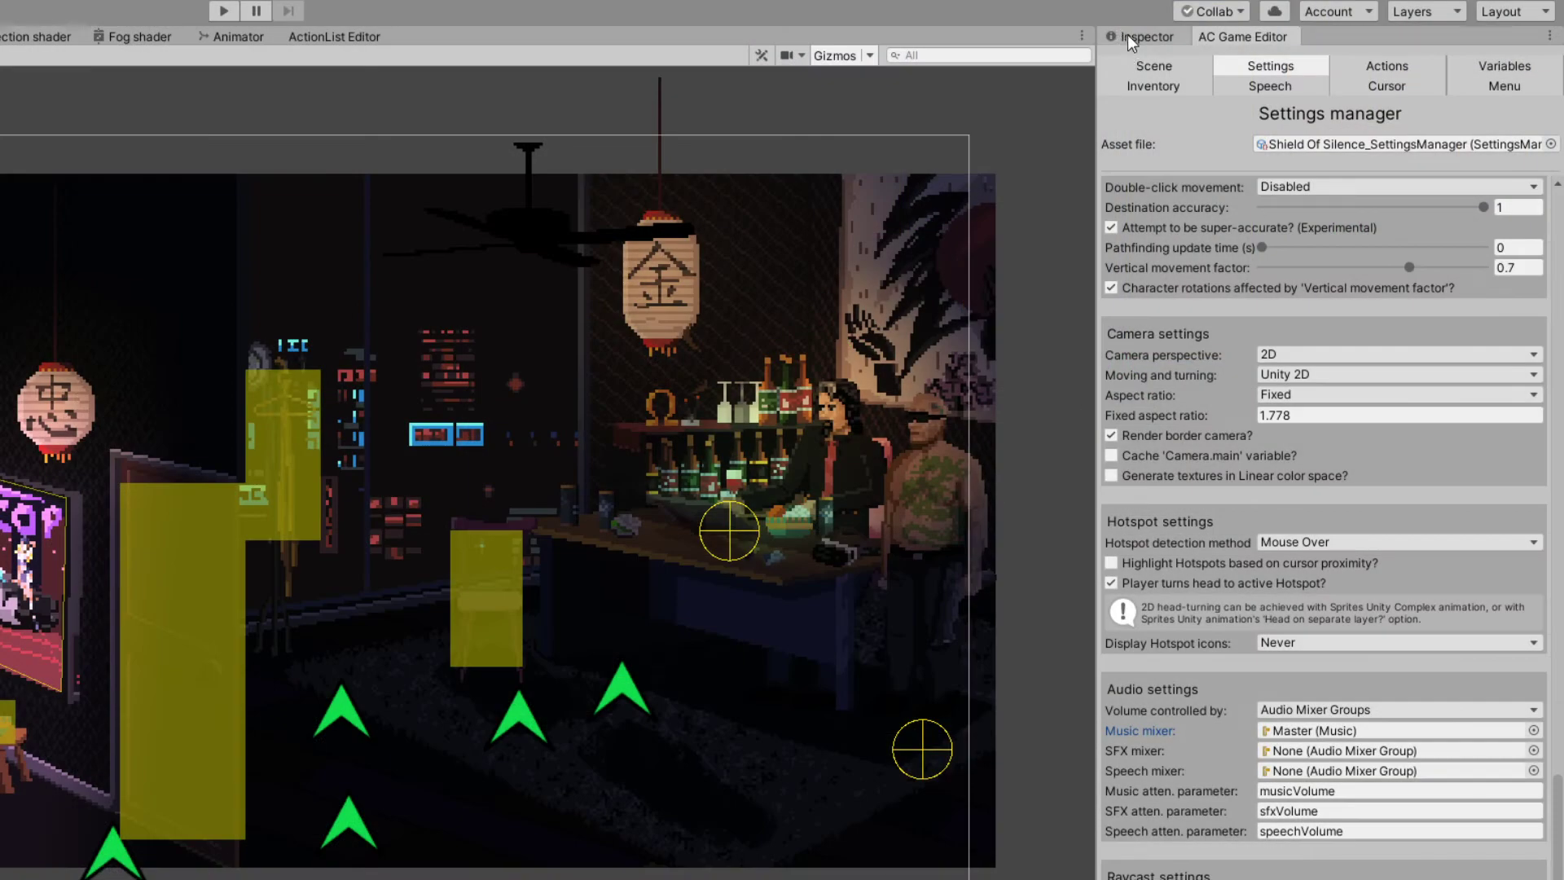
click(1130, 37)
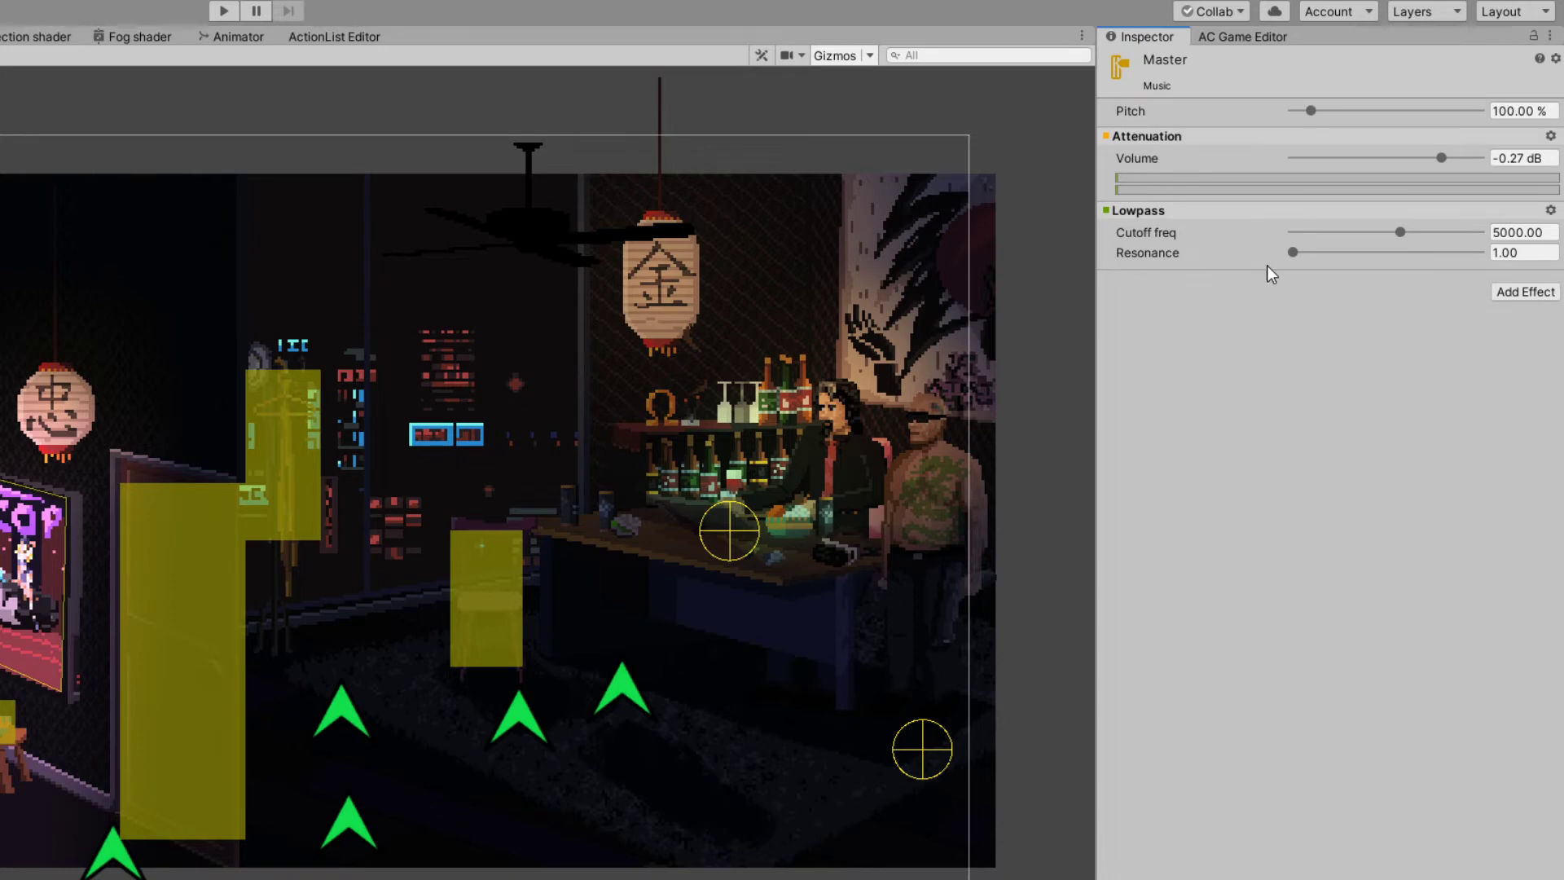
drag(1400, 233, 1338, 233)
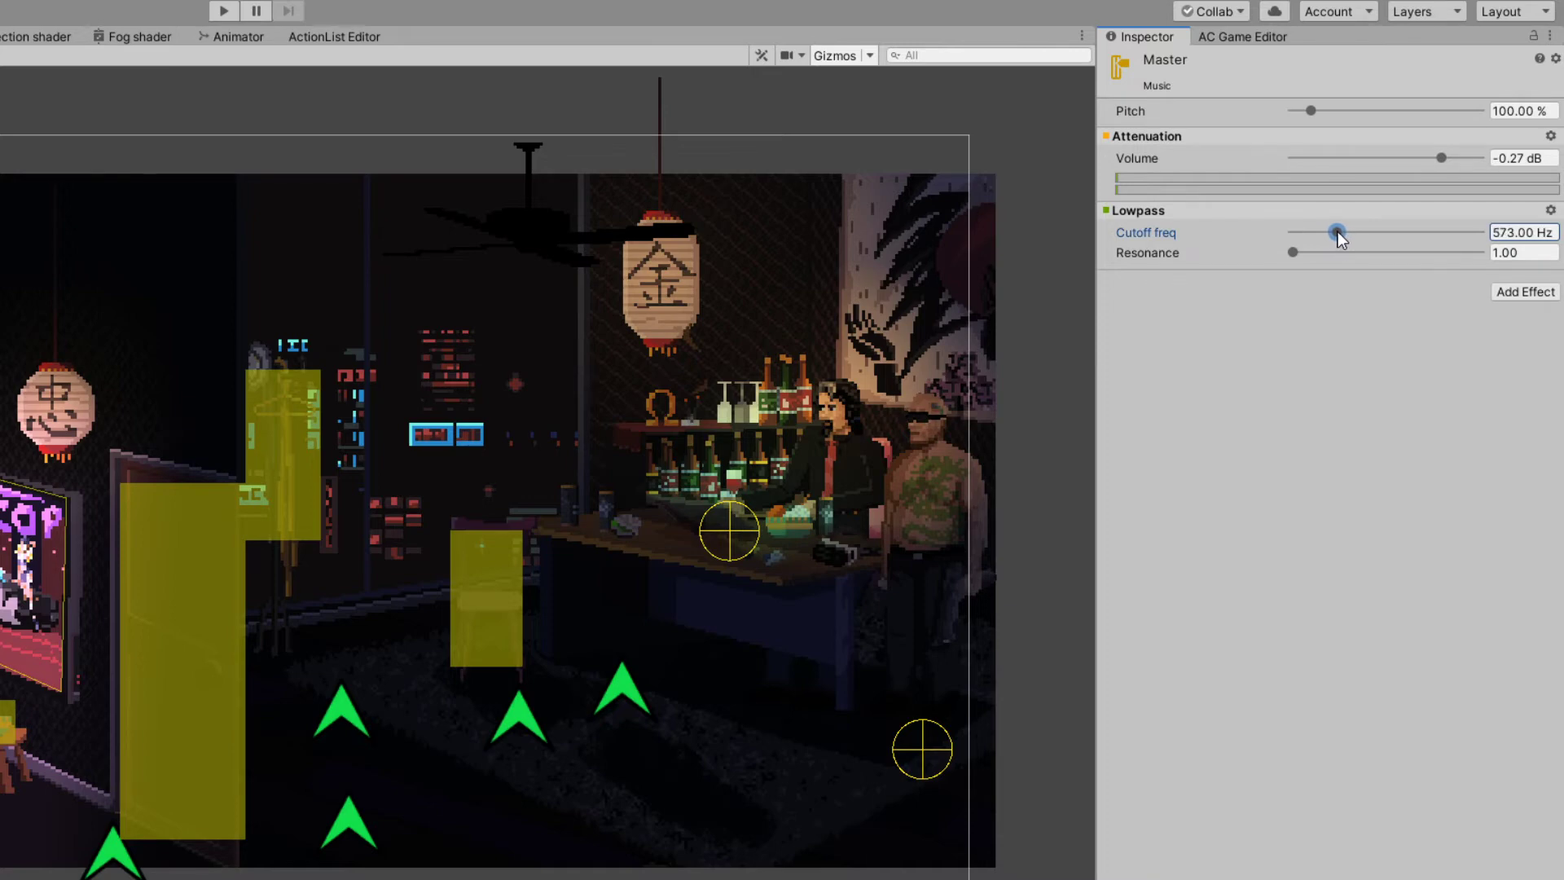
drag(1492, 233, 1538, 234)
text(500)
click(1499, 253)
text(0.)
text(2)
key(Return)
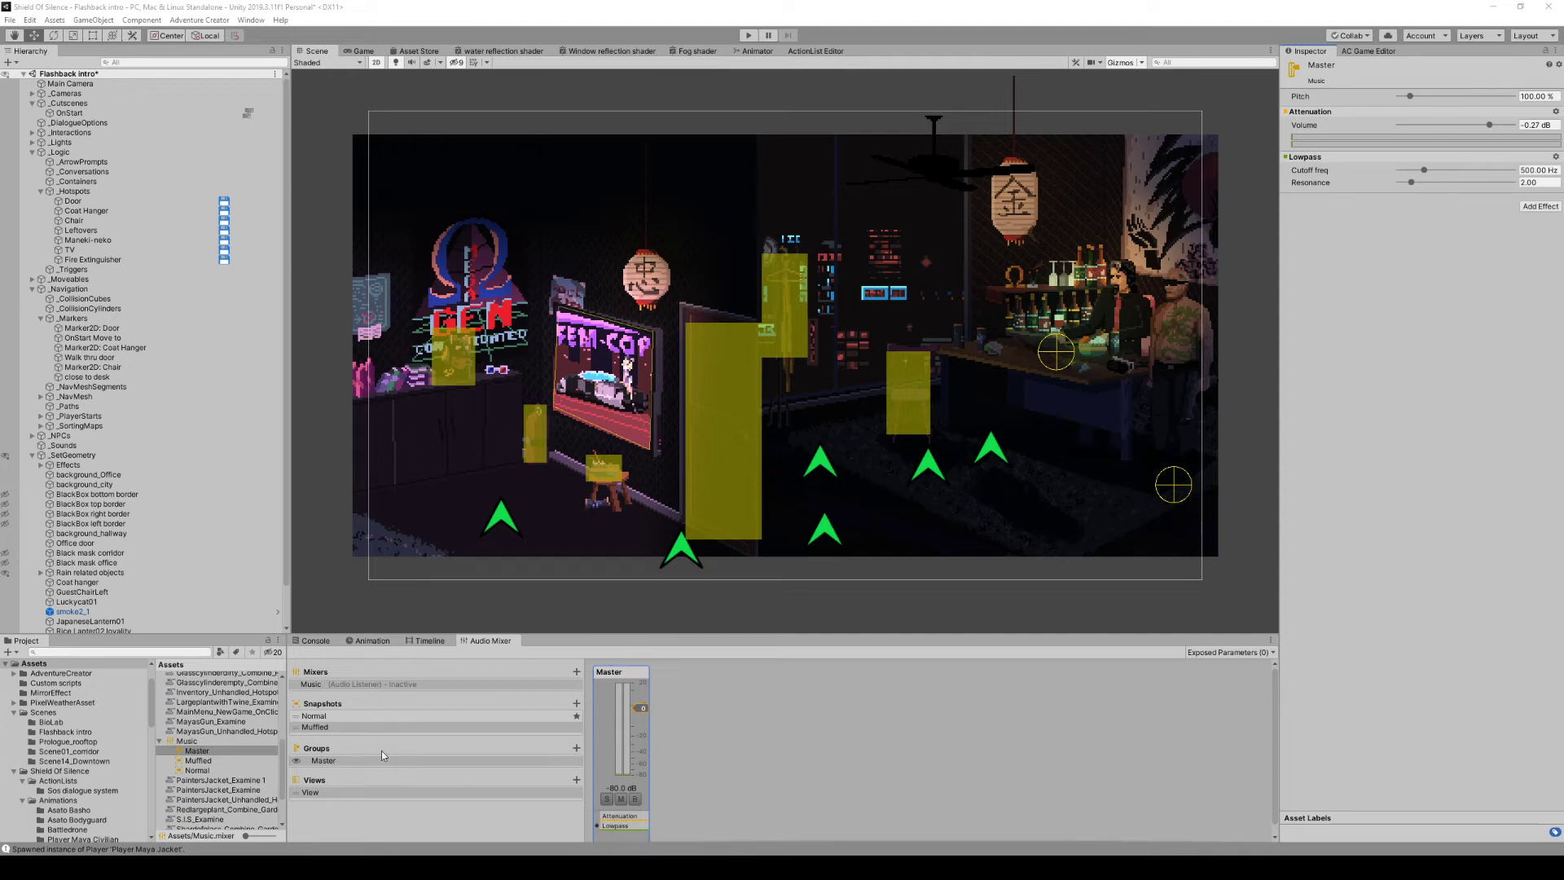
Switch to the Normal snapshot and raise the Lowpass cutoff frequency to its maximum of 22000 Hz.
click(326, 717)
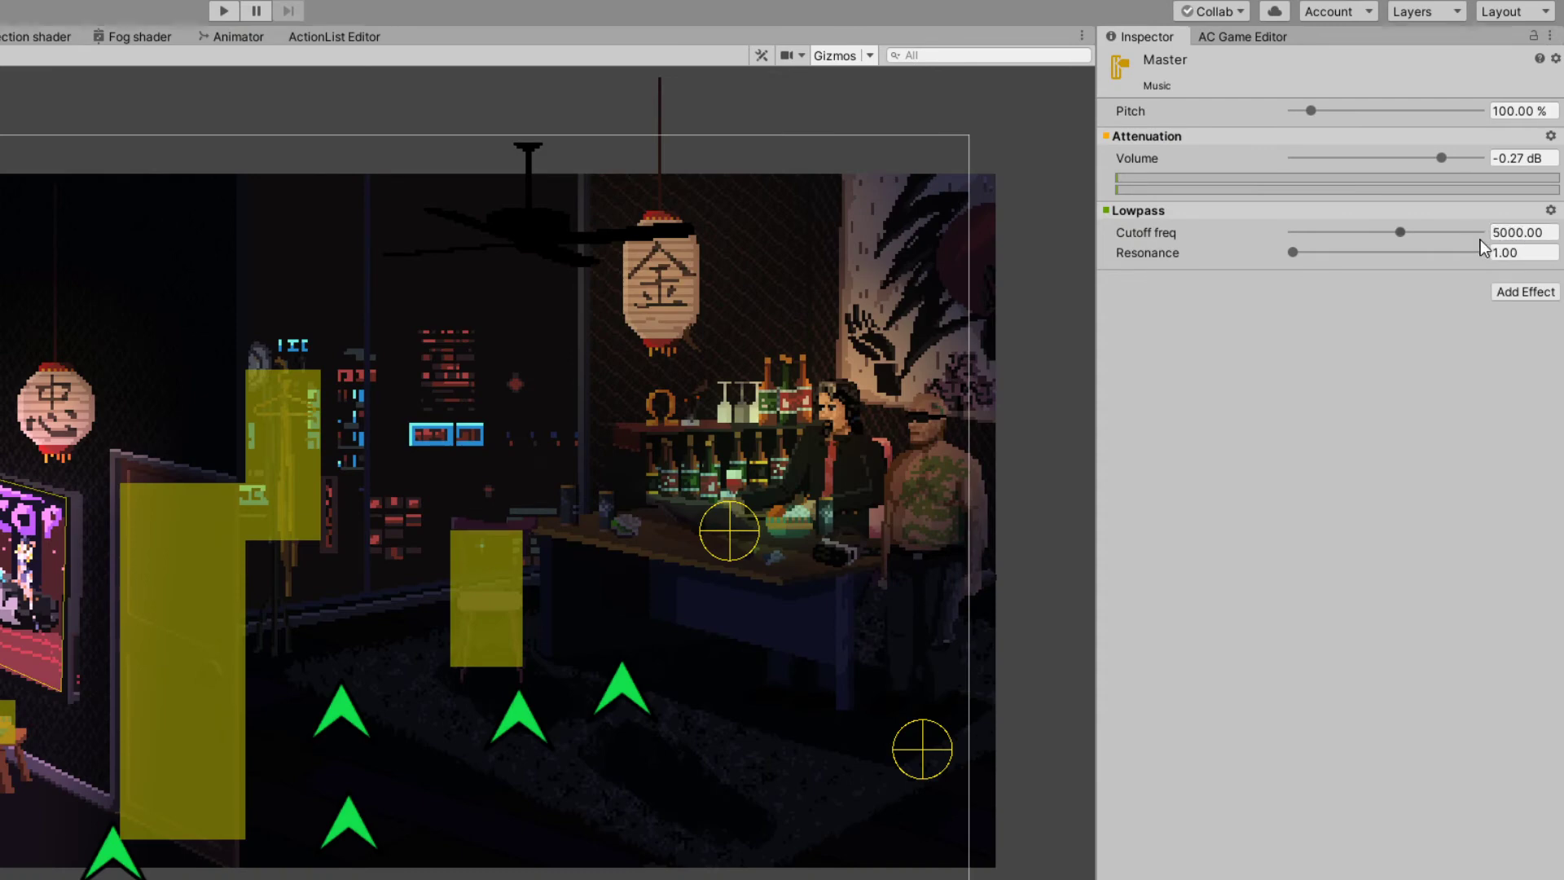
drag(1523, 232, 1551, 234)
drag(1401, 232, 1478, 232)
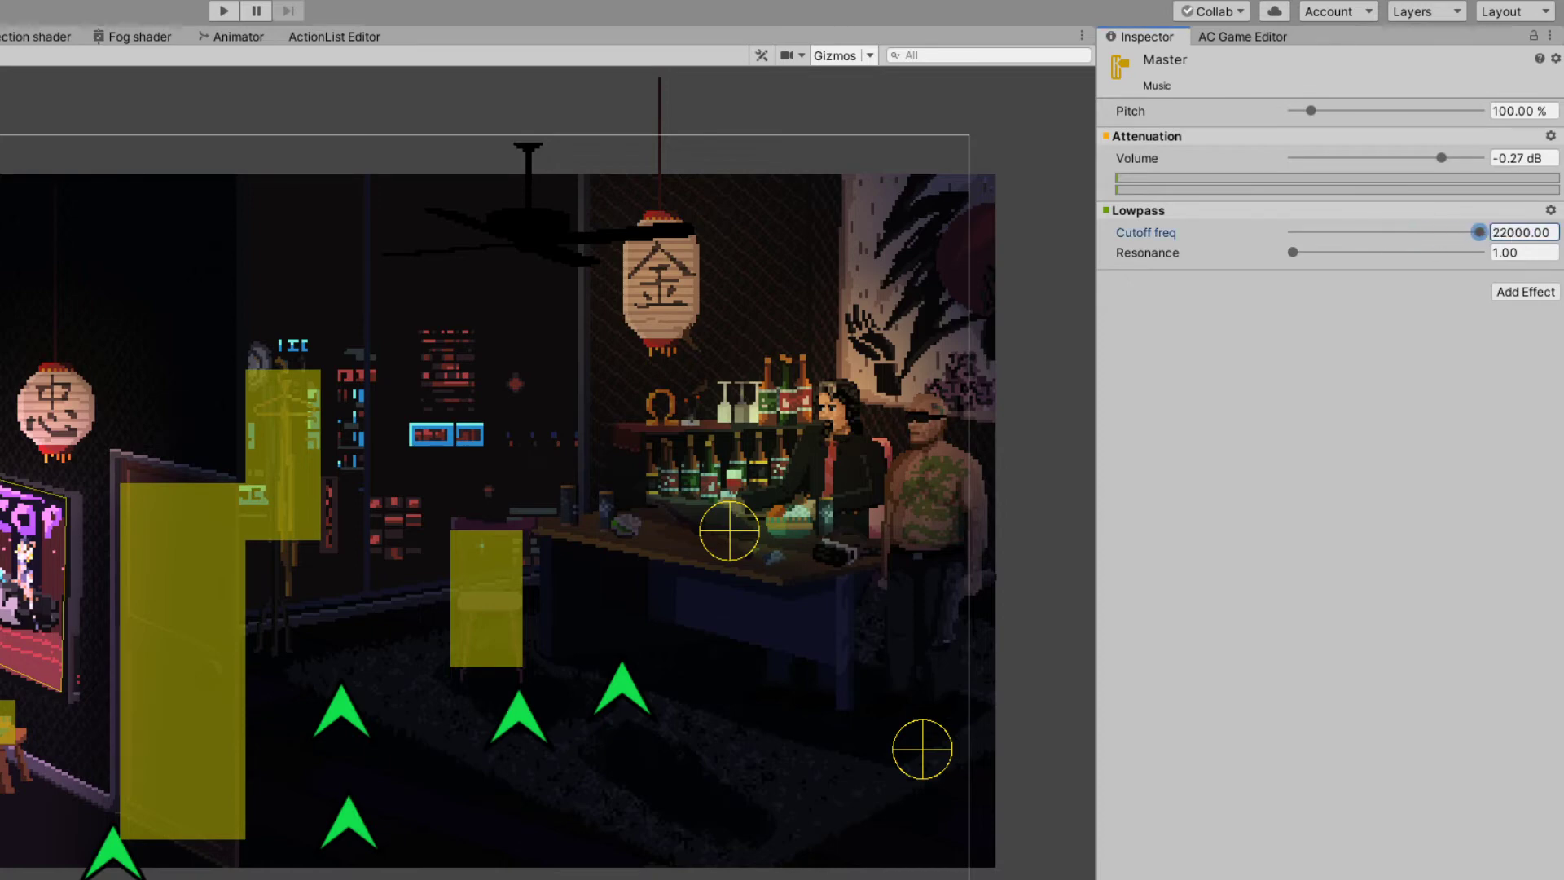
click(1297, 530)
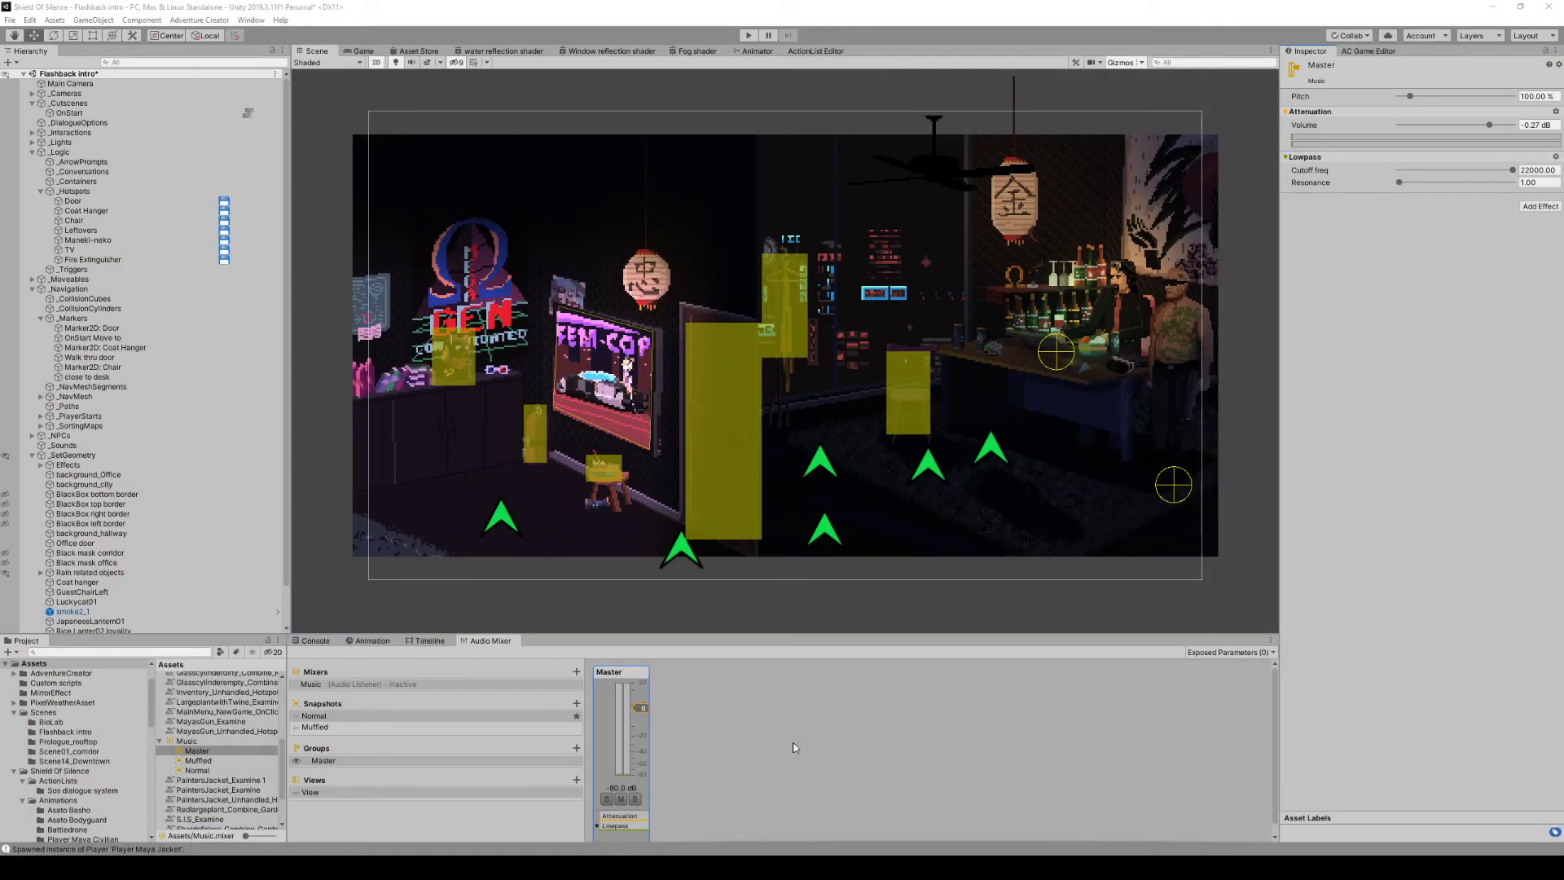
Switch between the Normal and Muffled snapshots to compare their Lowpass settings on the Master group.
click(352, 717)
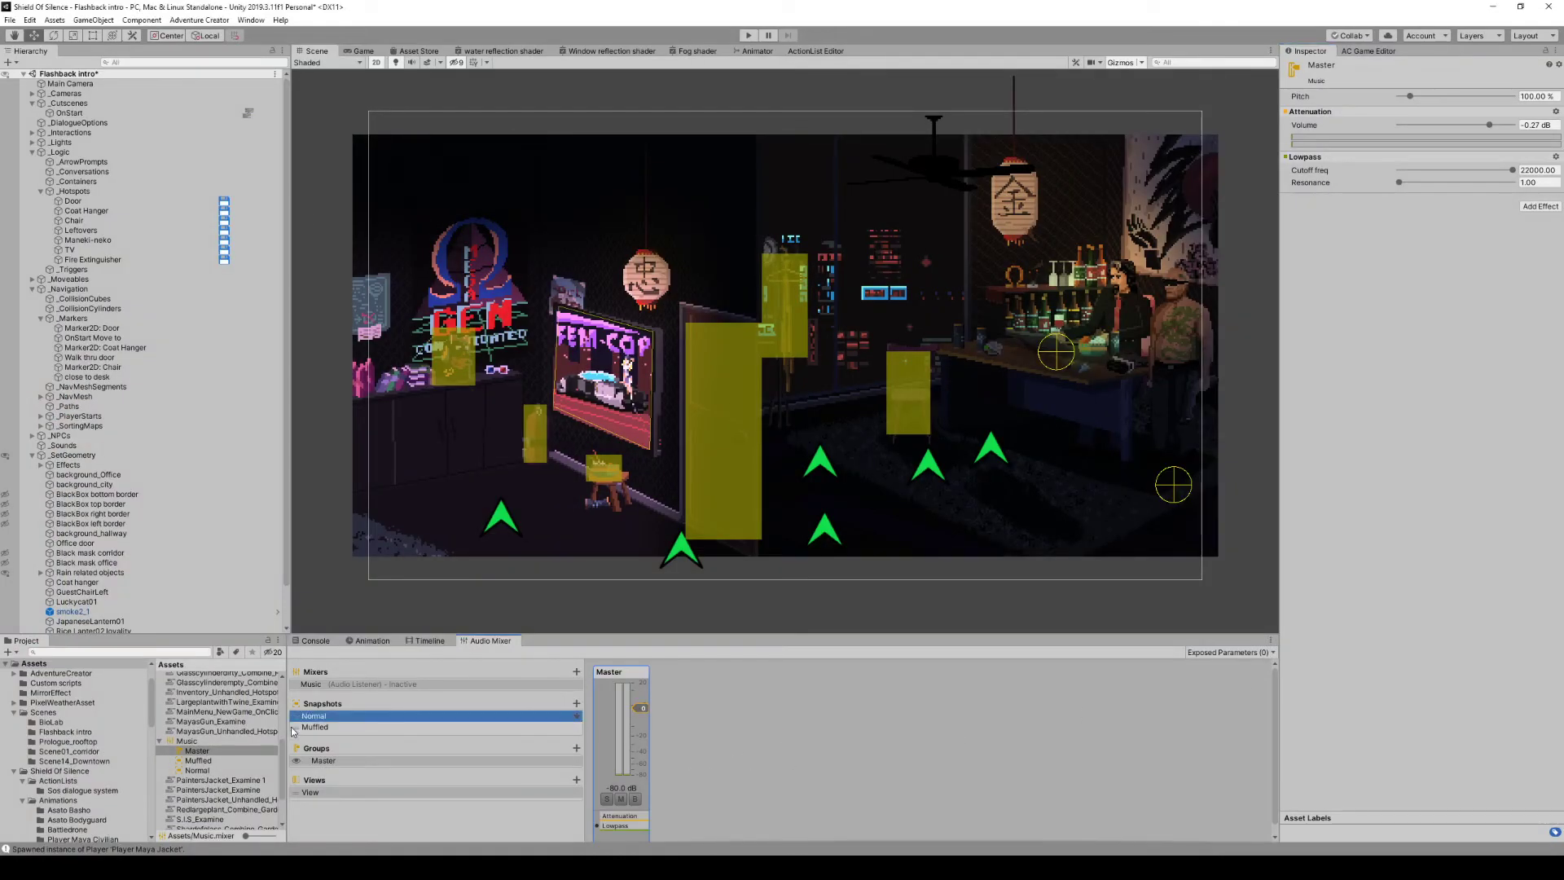
click(341, 728)
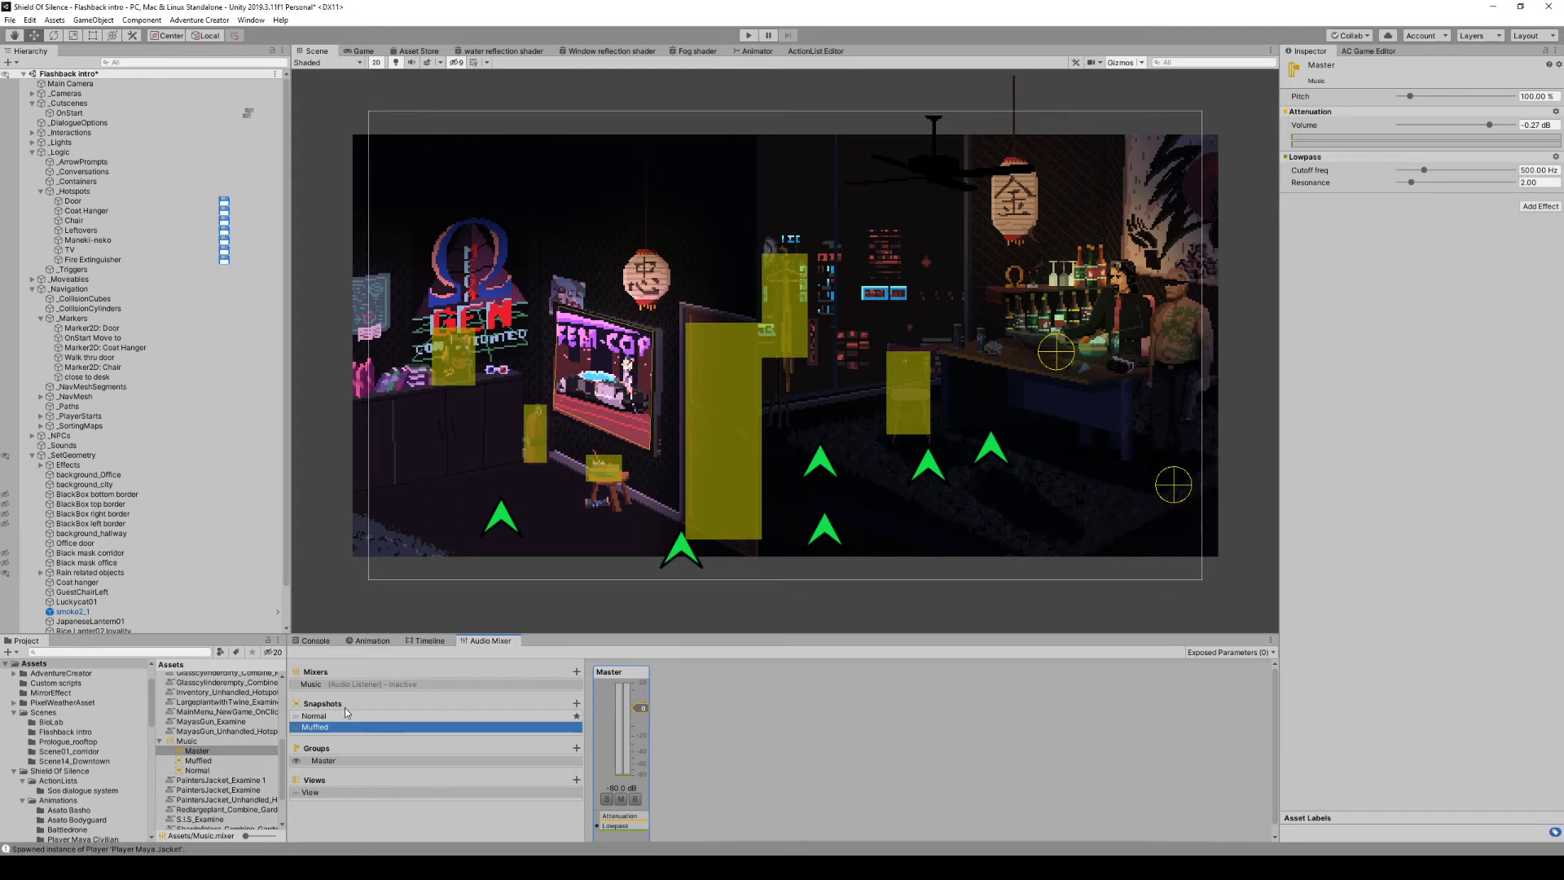
click(317, 717)
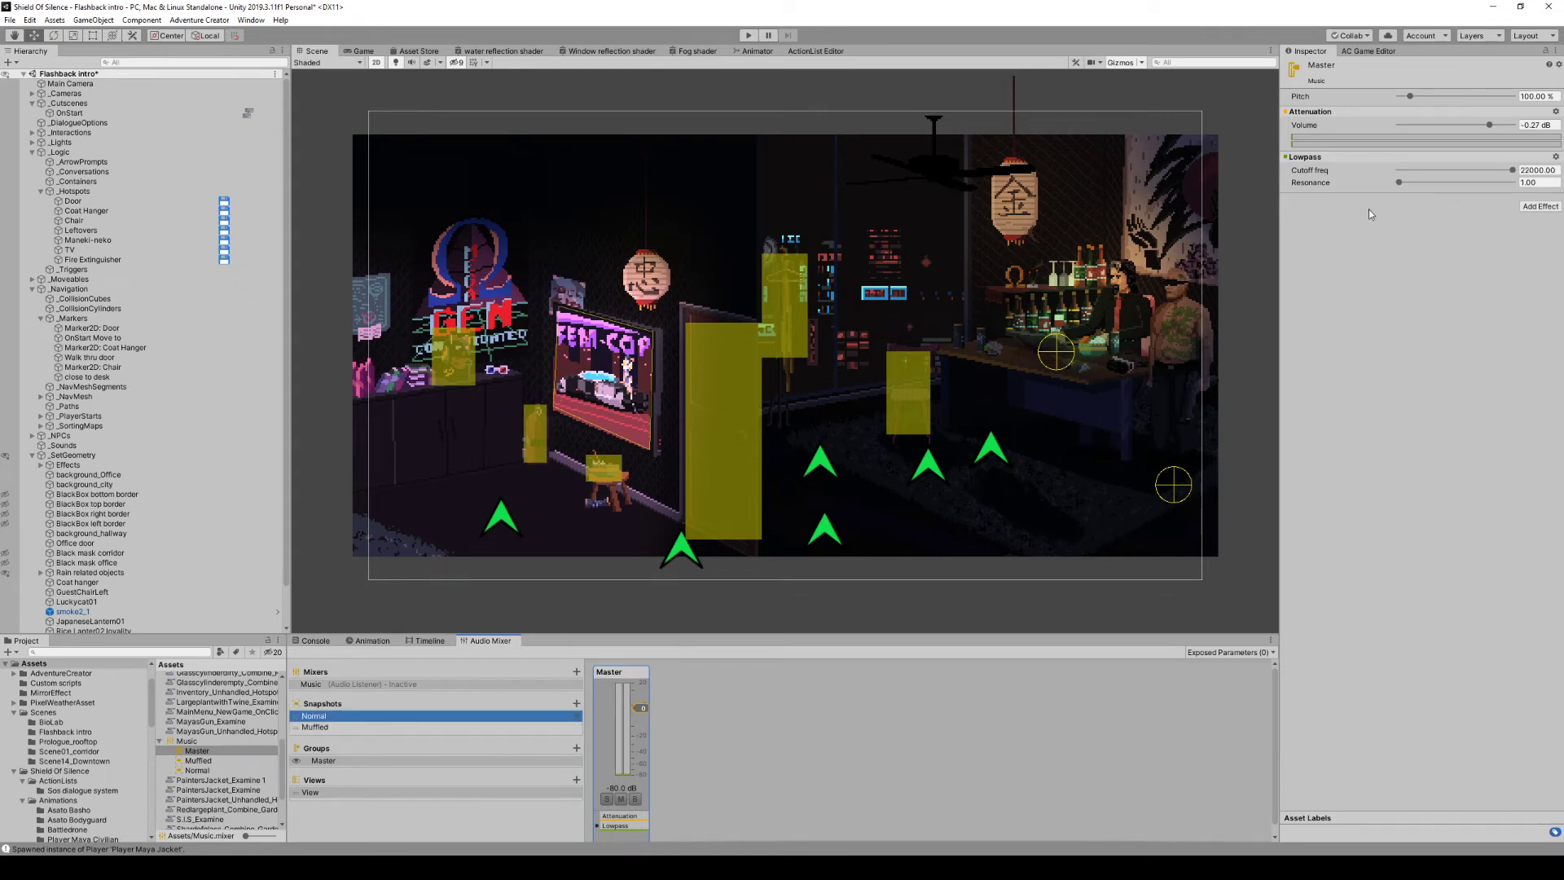
click(316, 729)
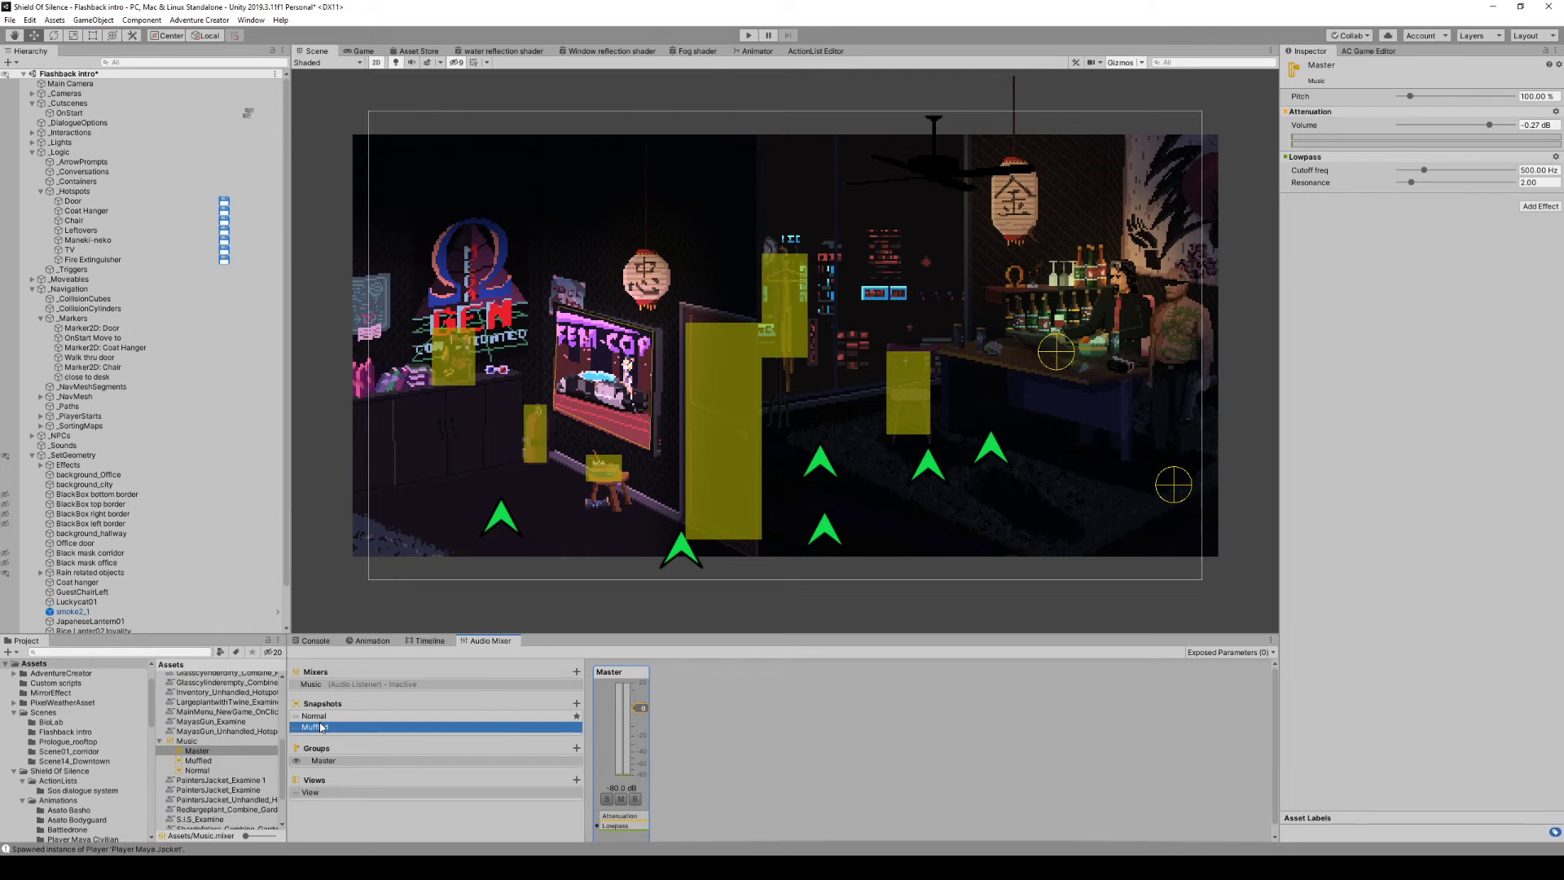
Inspect the Door hotspot and the walk markers on either side of it in the scene.
click(706, 377)
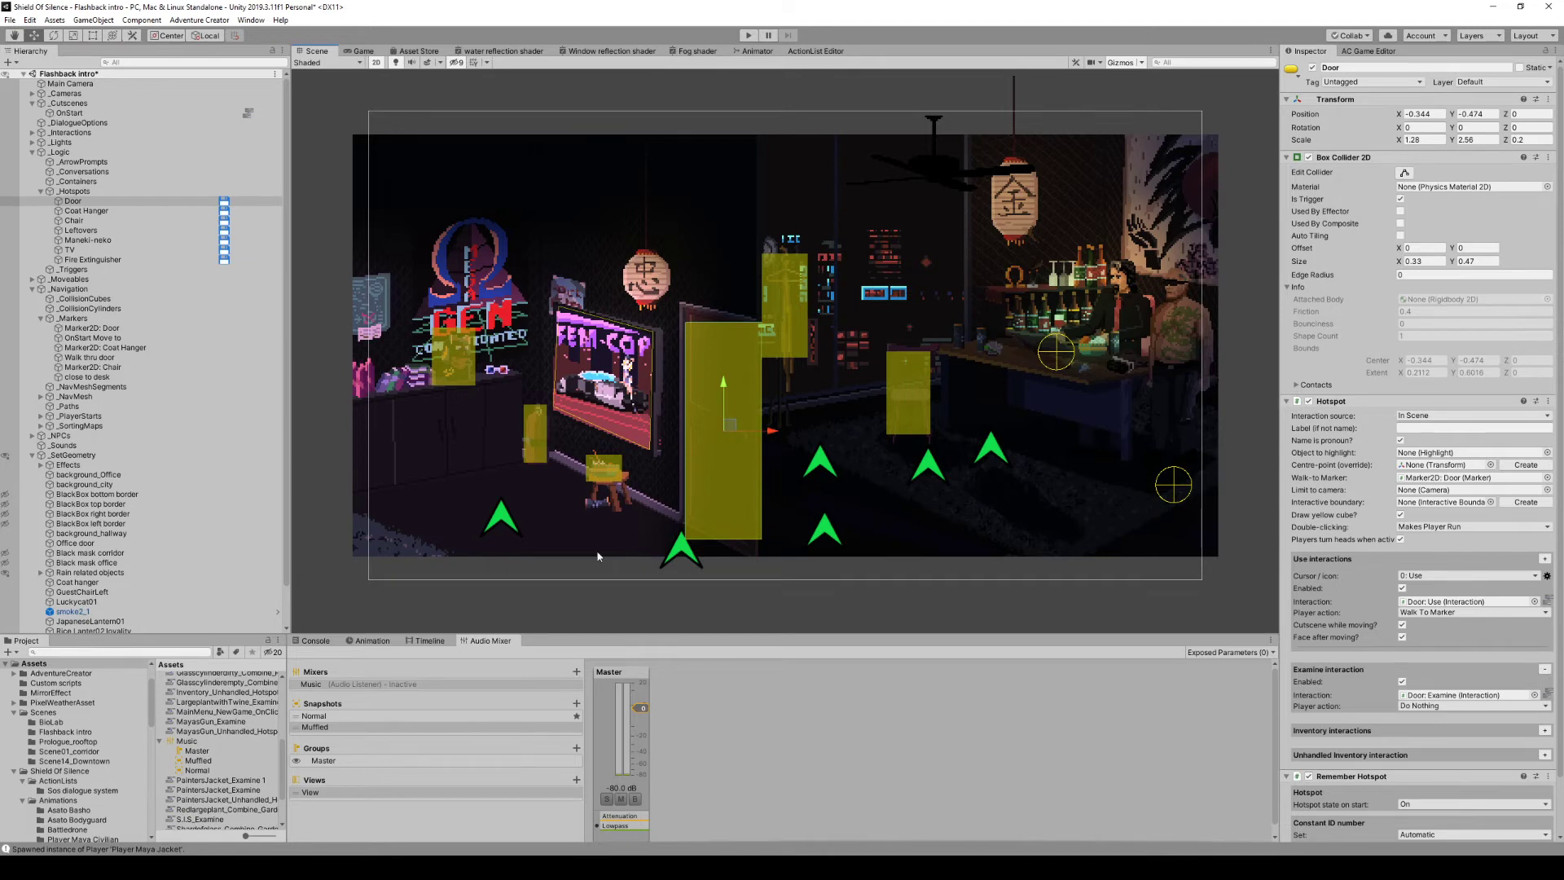
click(676, 557)
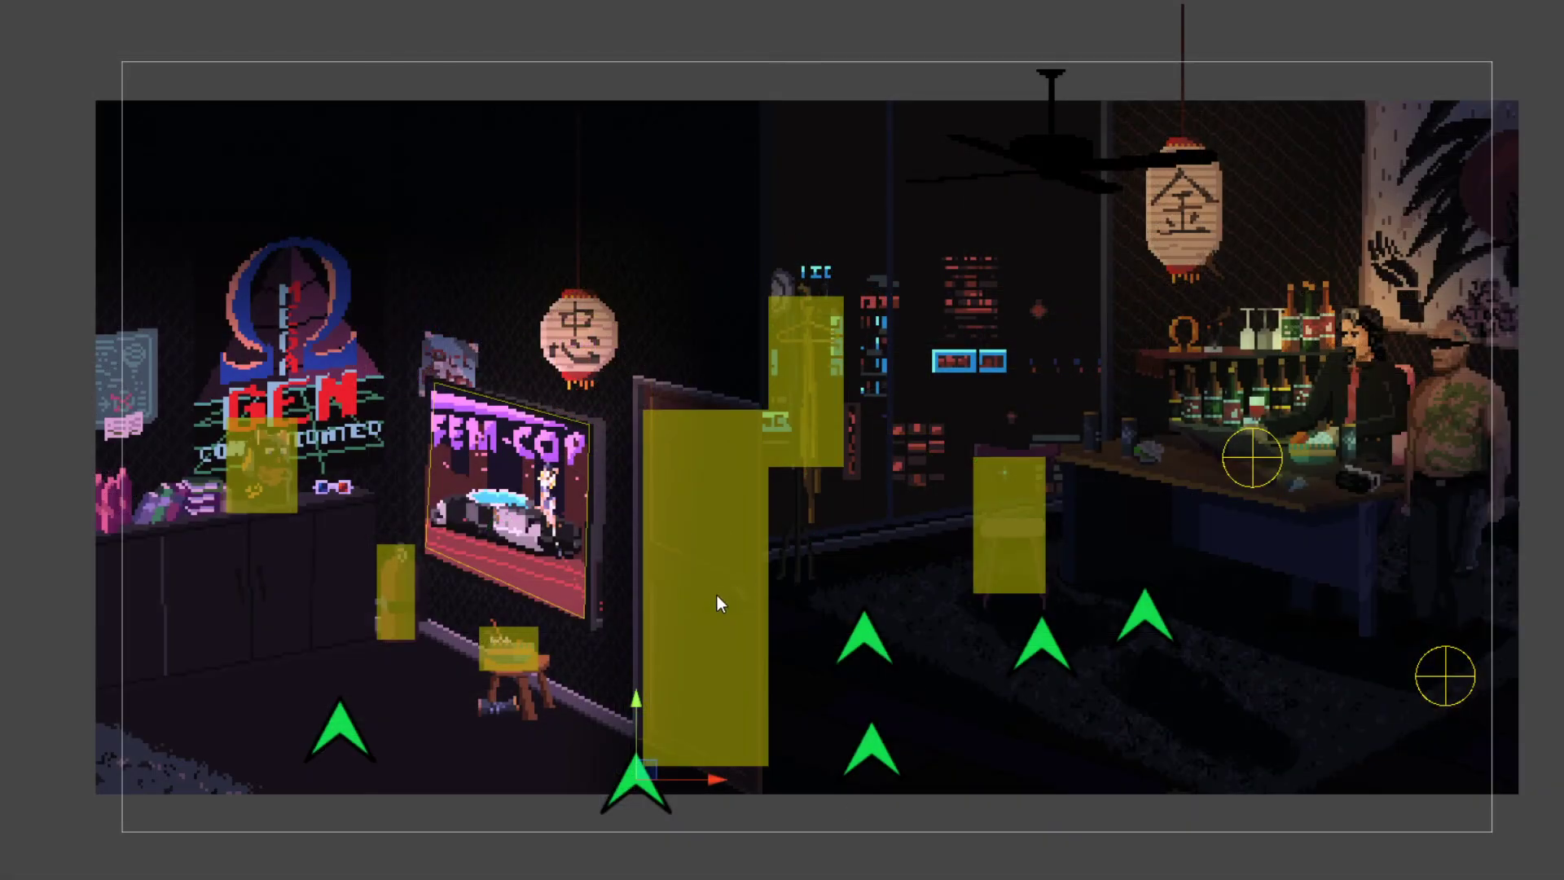
click(717, 601)
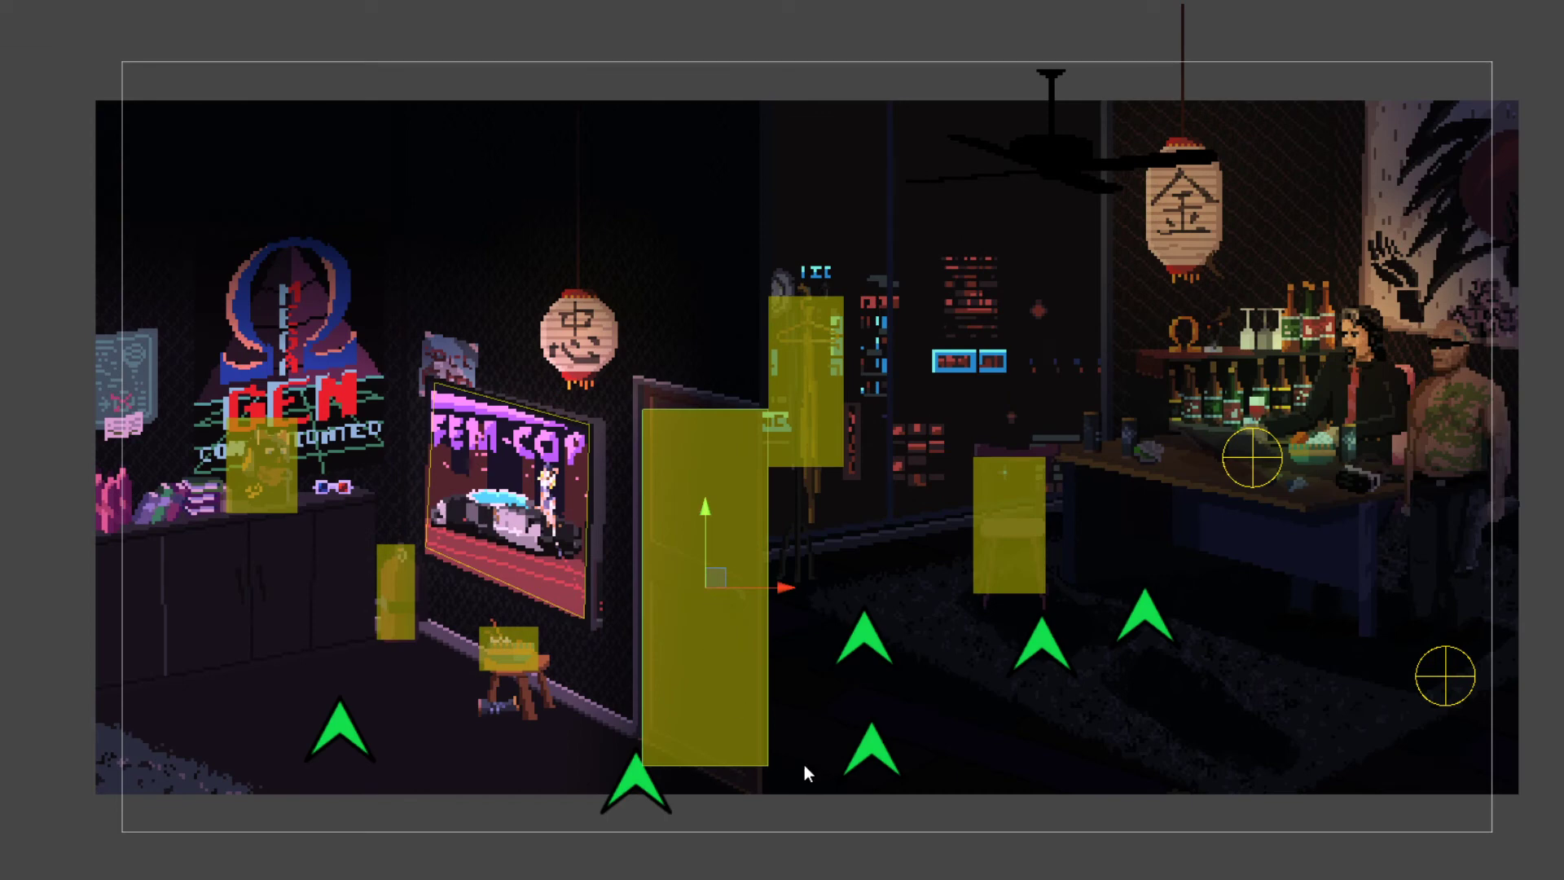
click(873, 737)
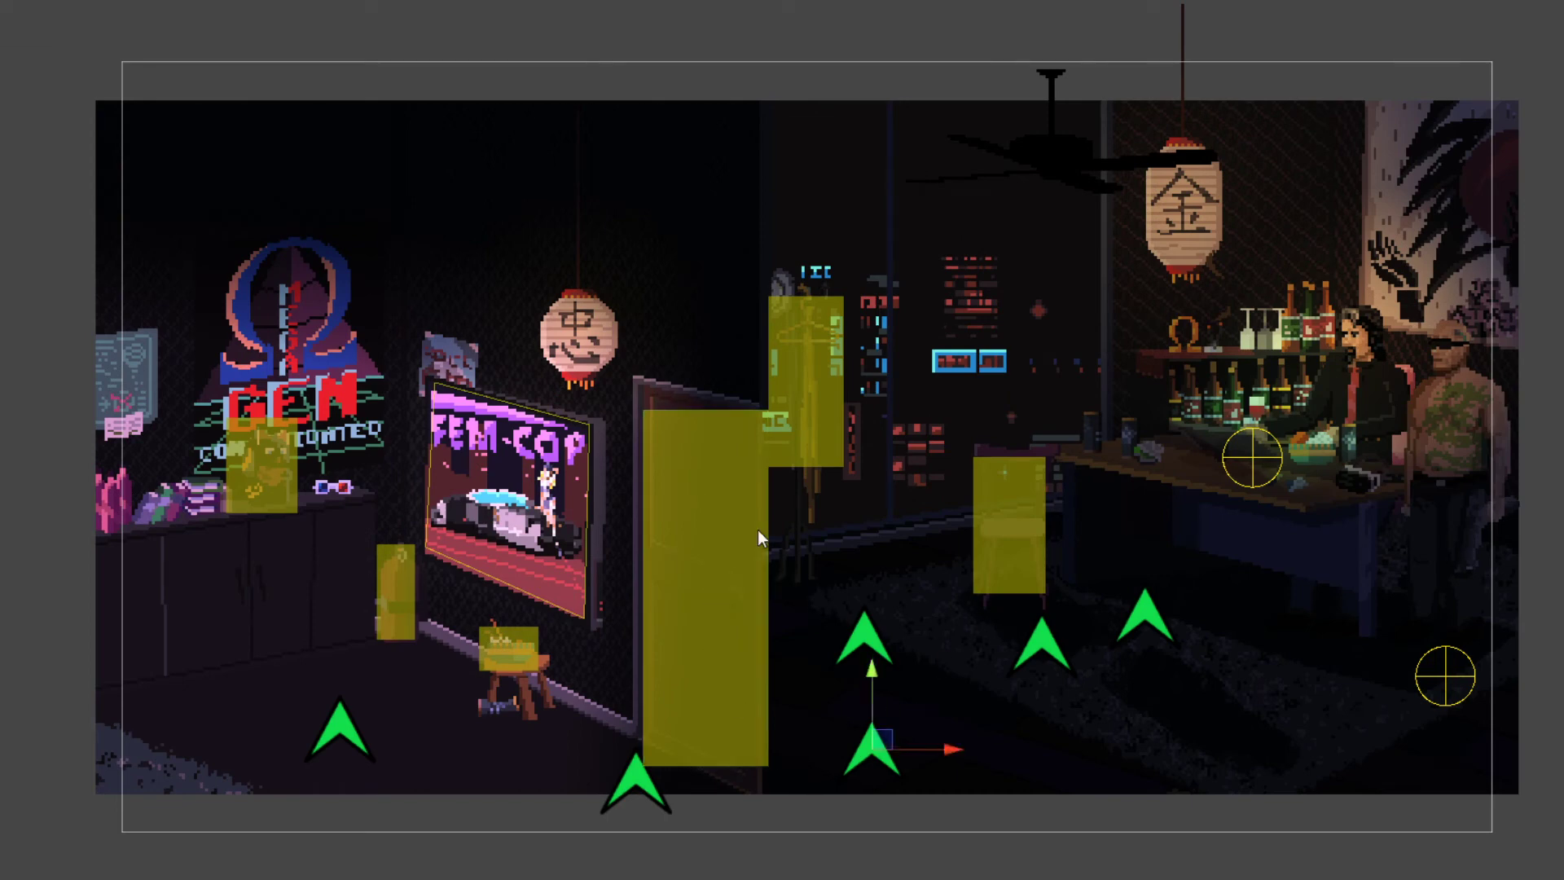
click(676, 489)
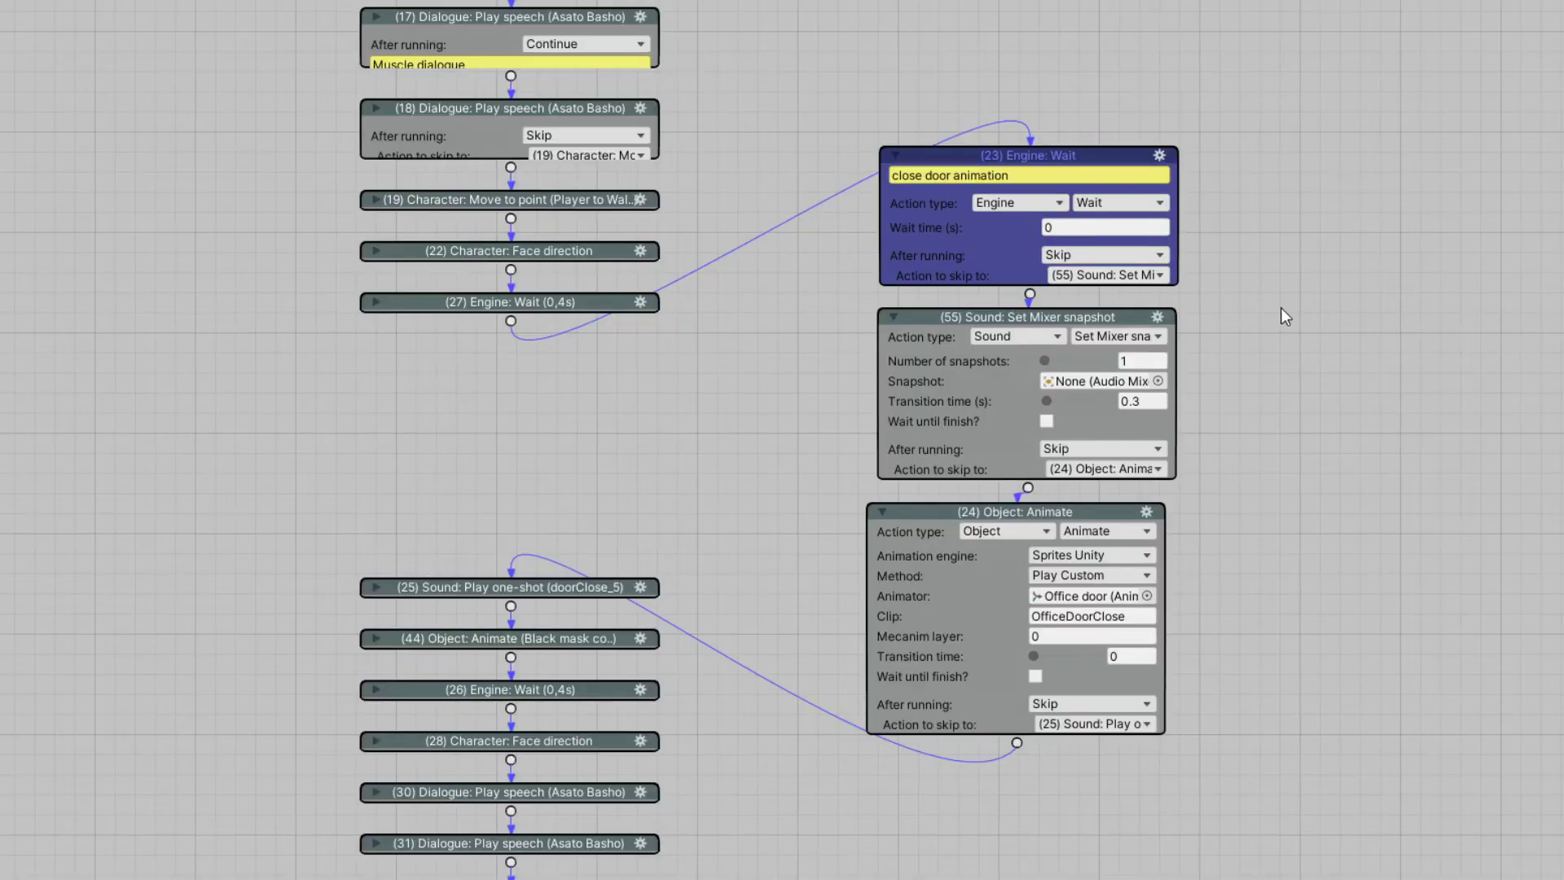
Delete the existing Set Mixer snapshot action between the close door Wait and the Office door Animate action.
click(1158, 316)
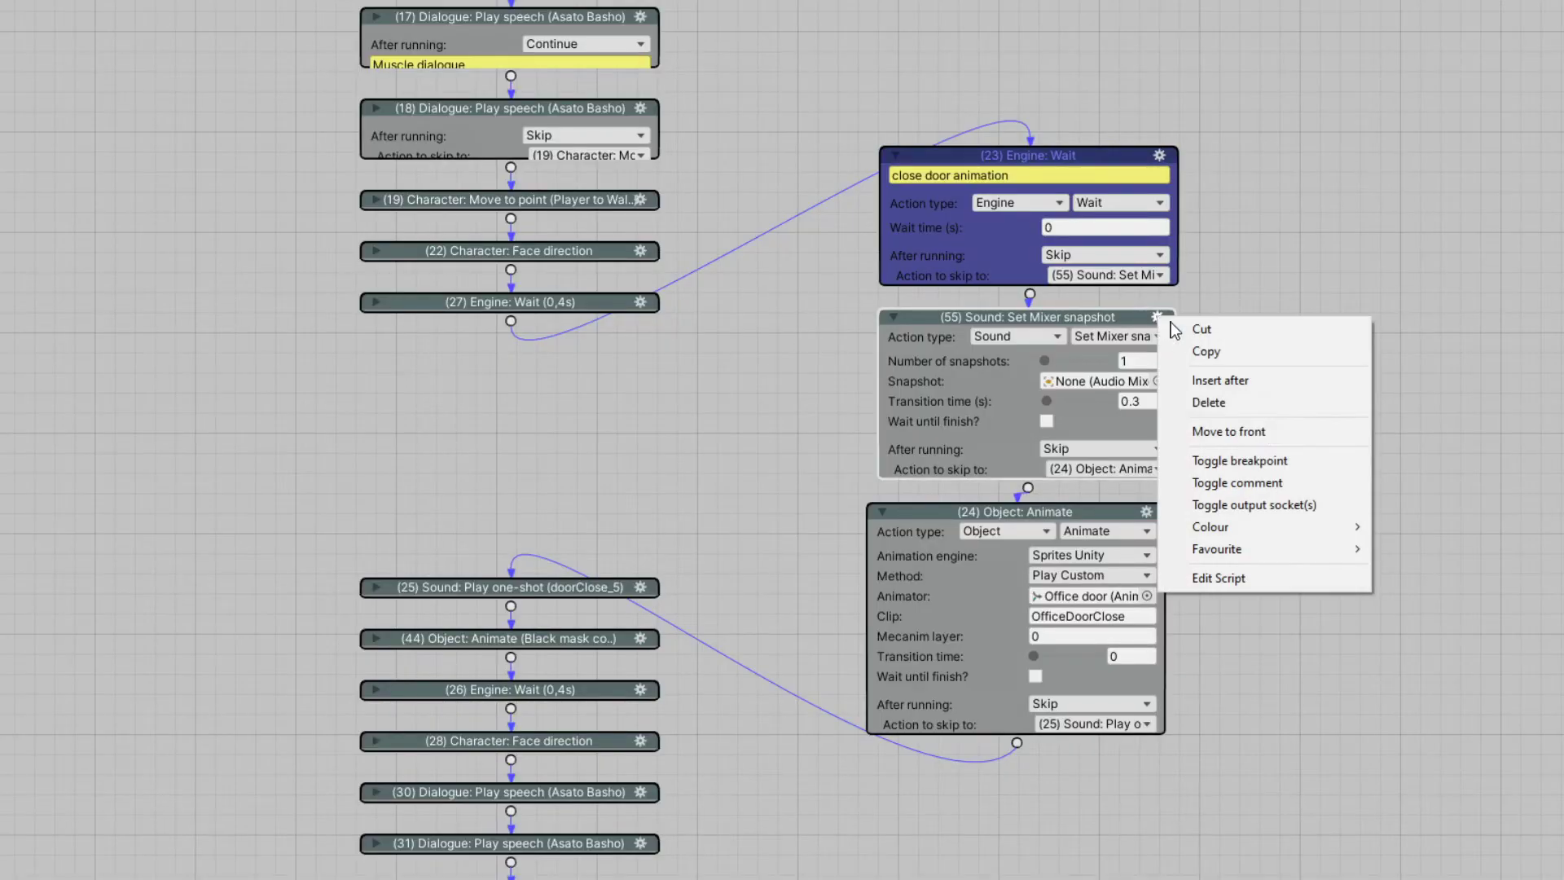
click(1248, 404)
scroll(1394, 403, up, 5)
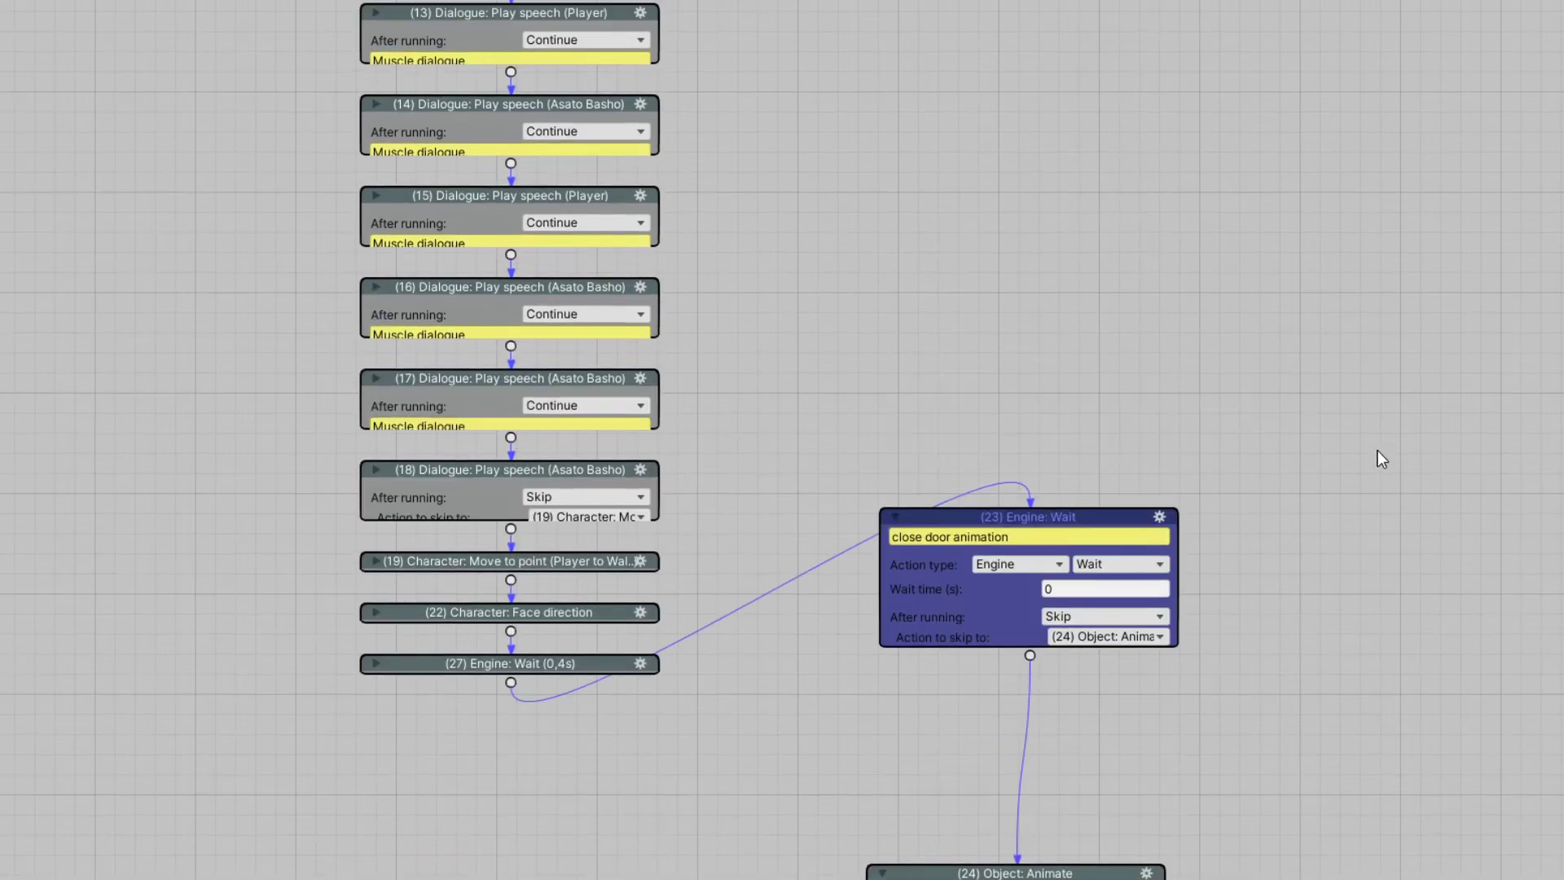
scroll(1254, 426, up, 2)
scroll(1148, 422, down, 4)
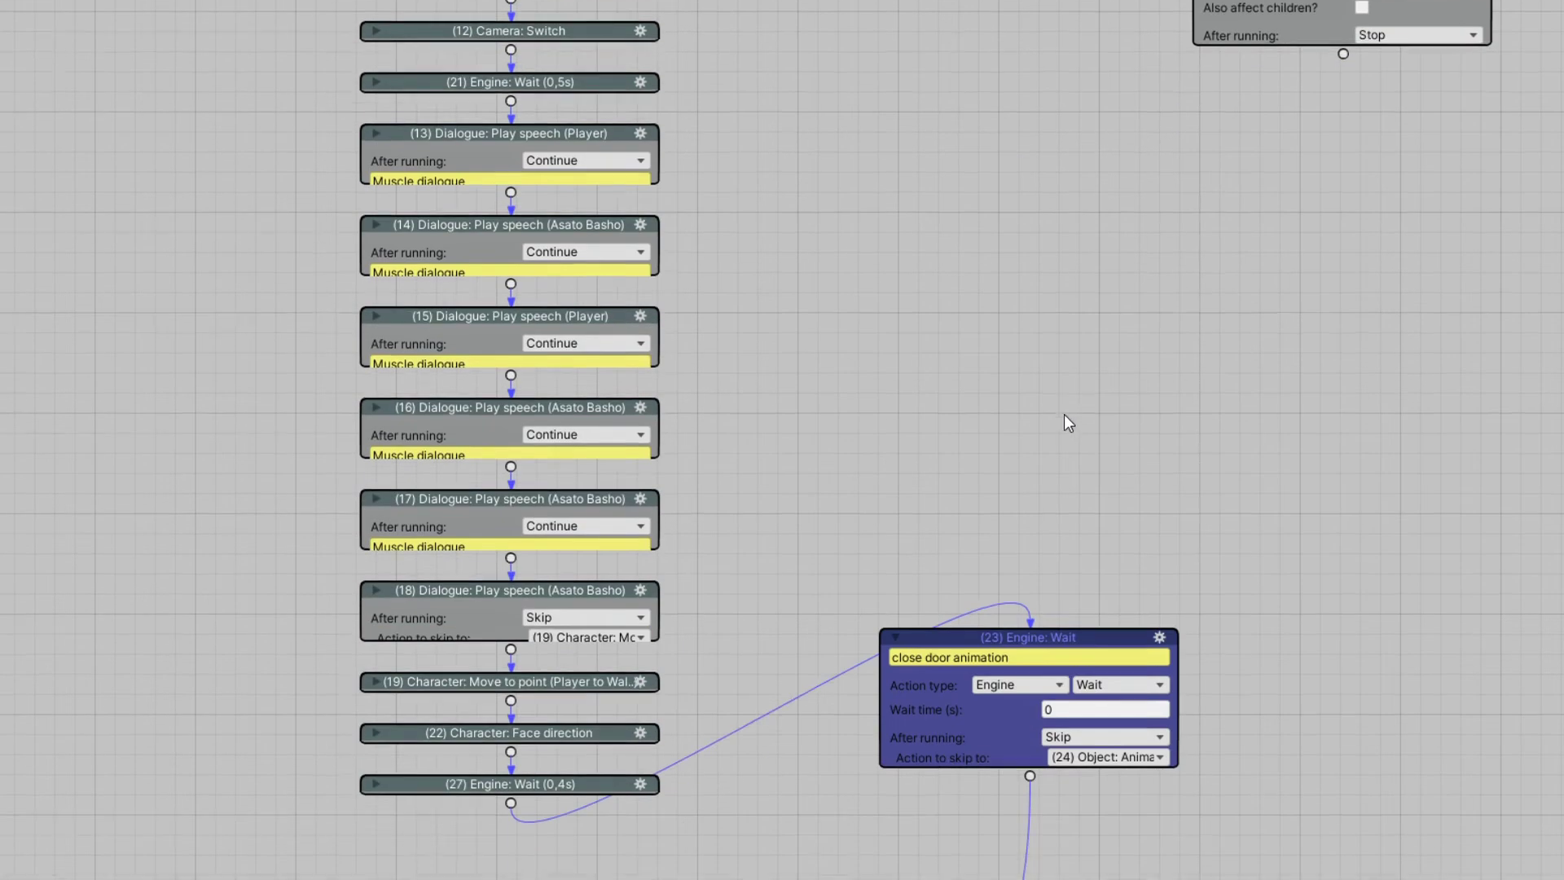
Disconnect the close door Wait action from the Office door Animate action and reposition the two nodes with a gap between them.
drag(1051, 448, 1048, 510)
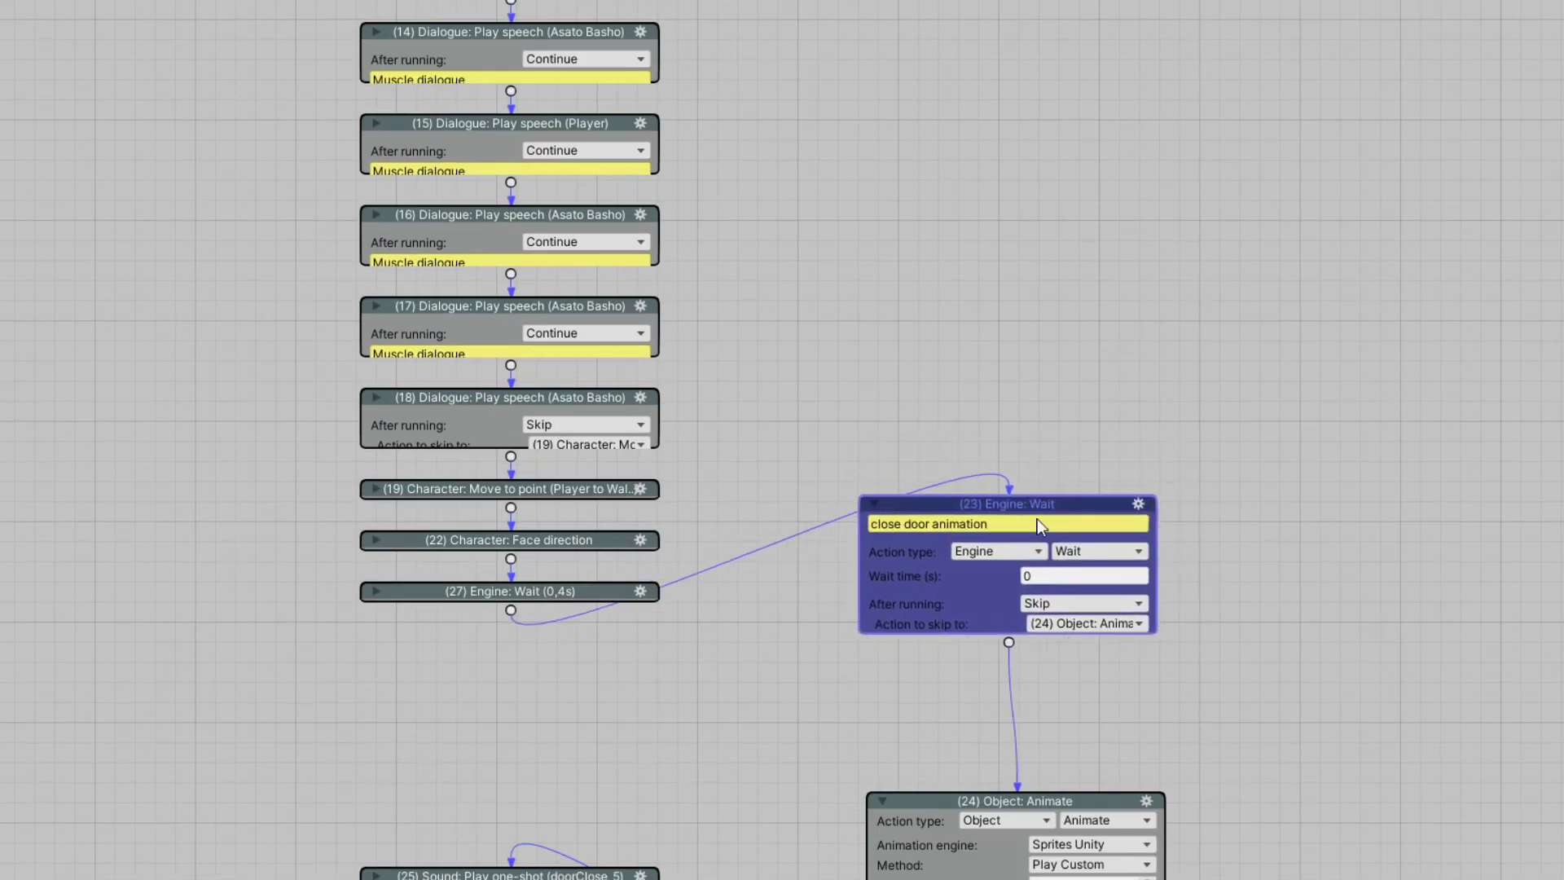
scroll(1306, 500, down, 4)
click(1370, 491)
drag(1043, 413, 1044, 482)
drag(1027, 259, 1038, 283)
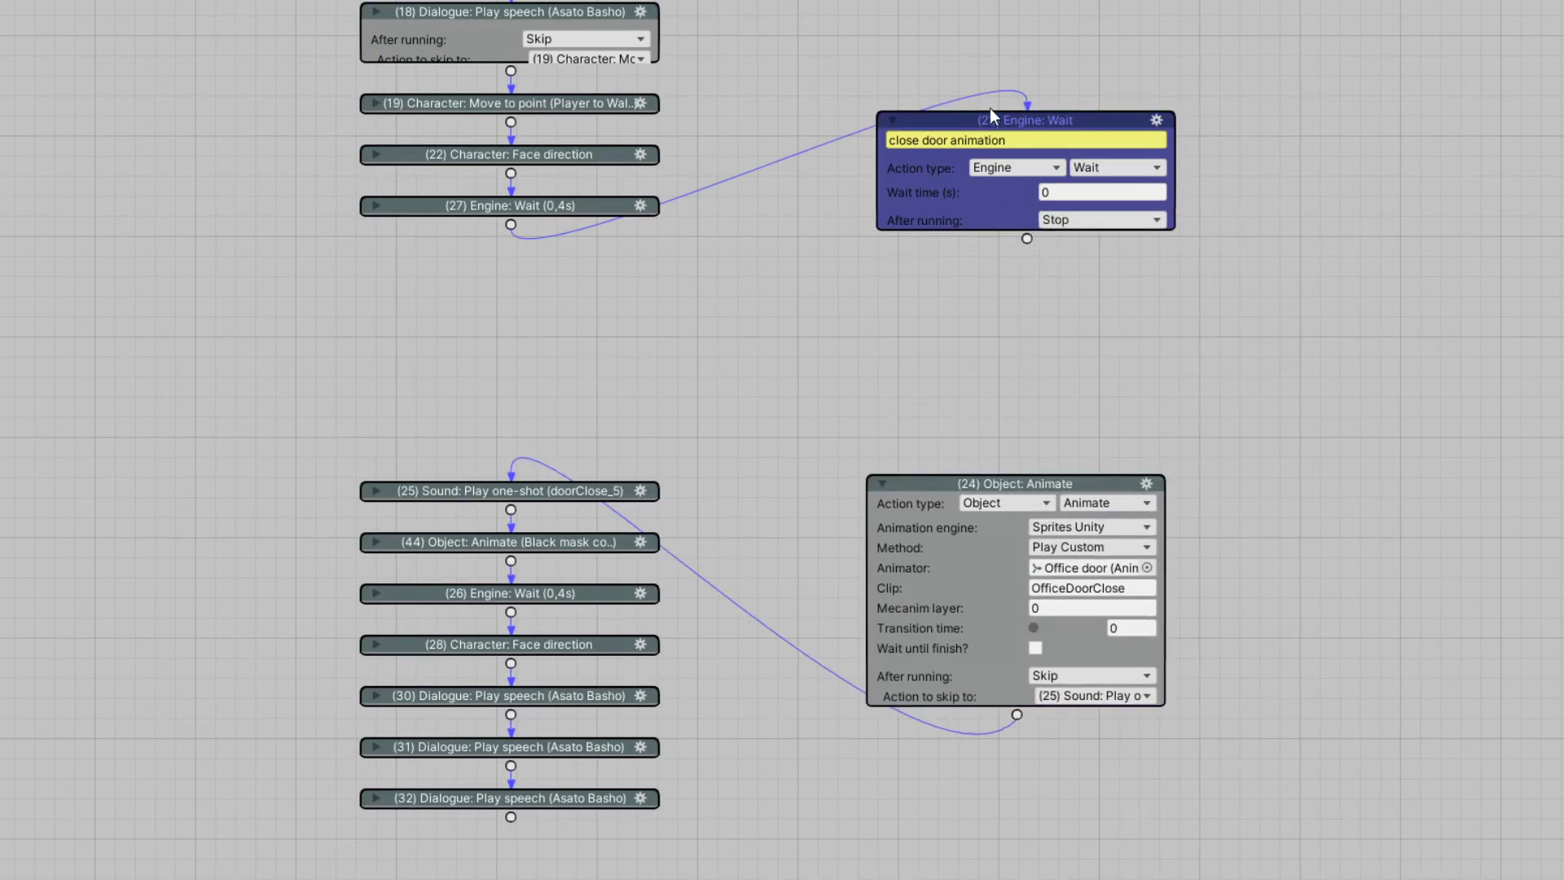
drag(1018, 480, 1031, 467)
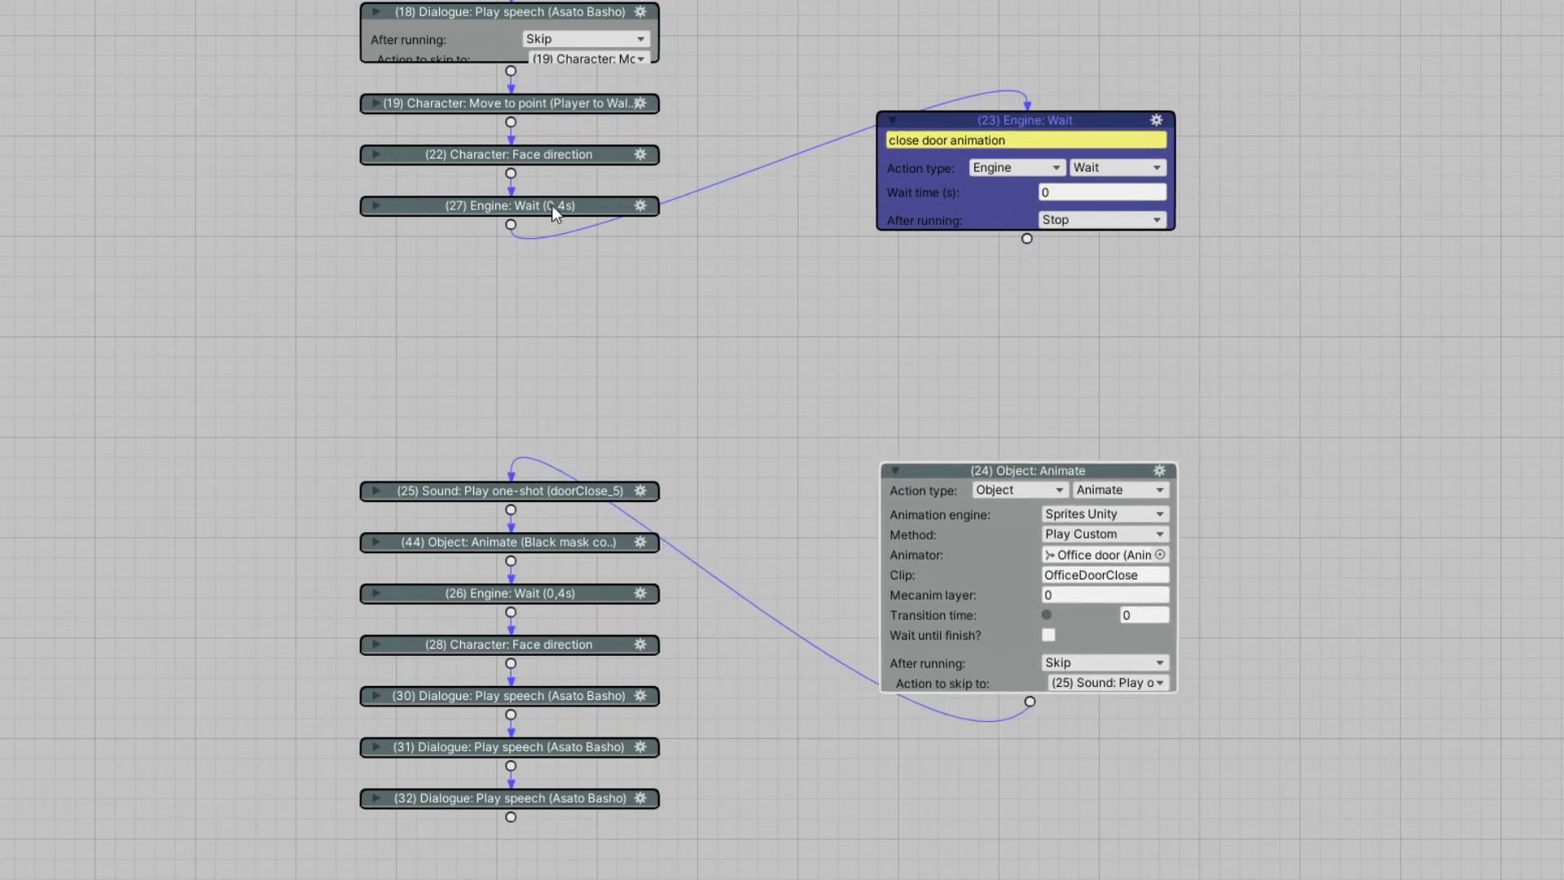
Check the Face direction action and the 0,4s Engine Wait that precede the close door Wait.
click(373, 210)
click(373, 207)
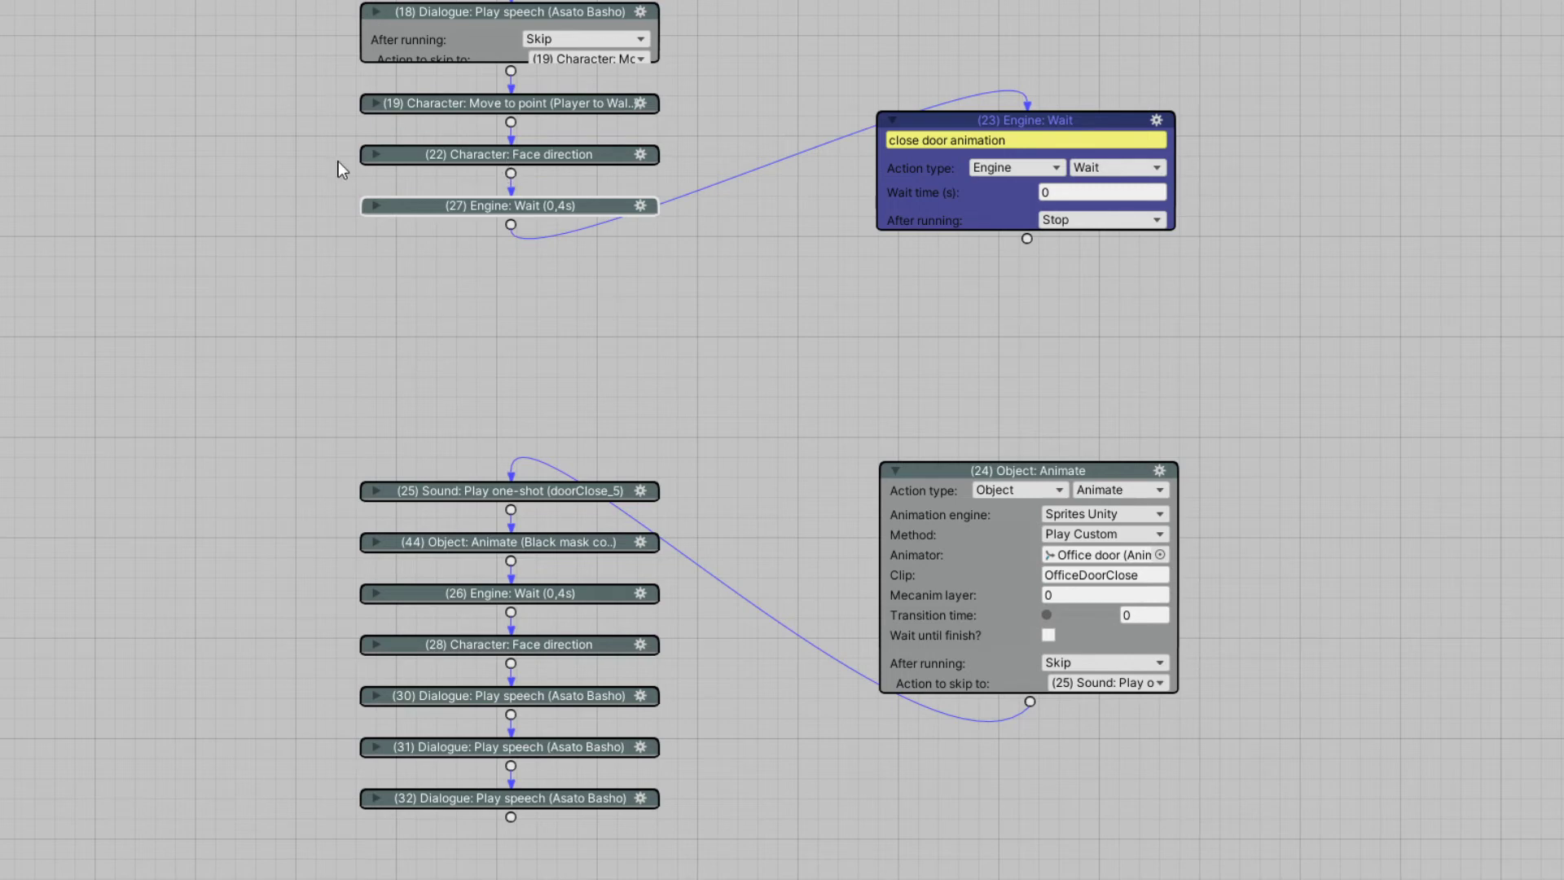
click(373, 155)
click(372, 156)
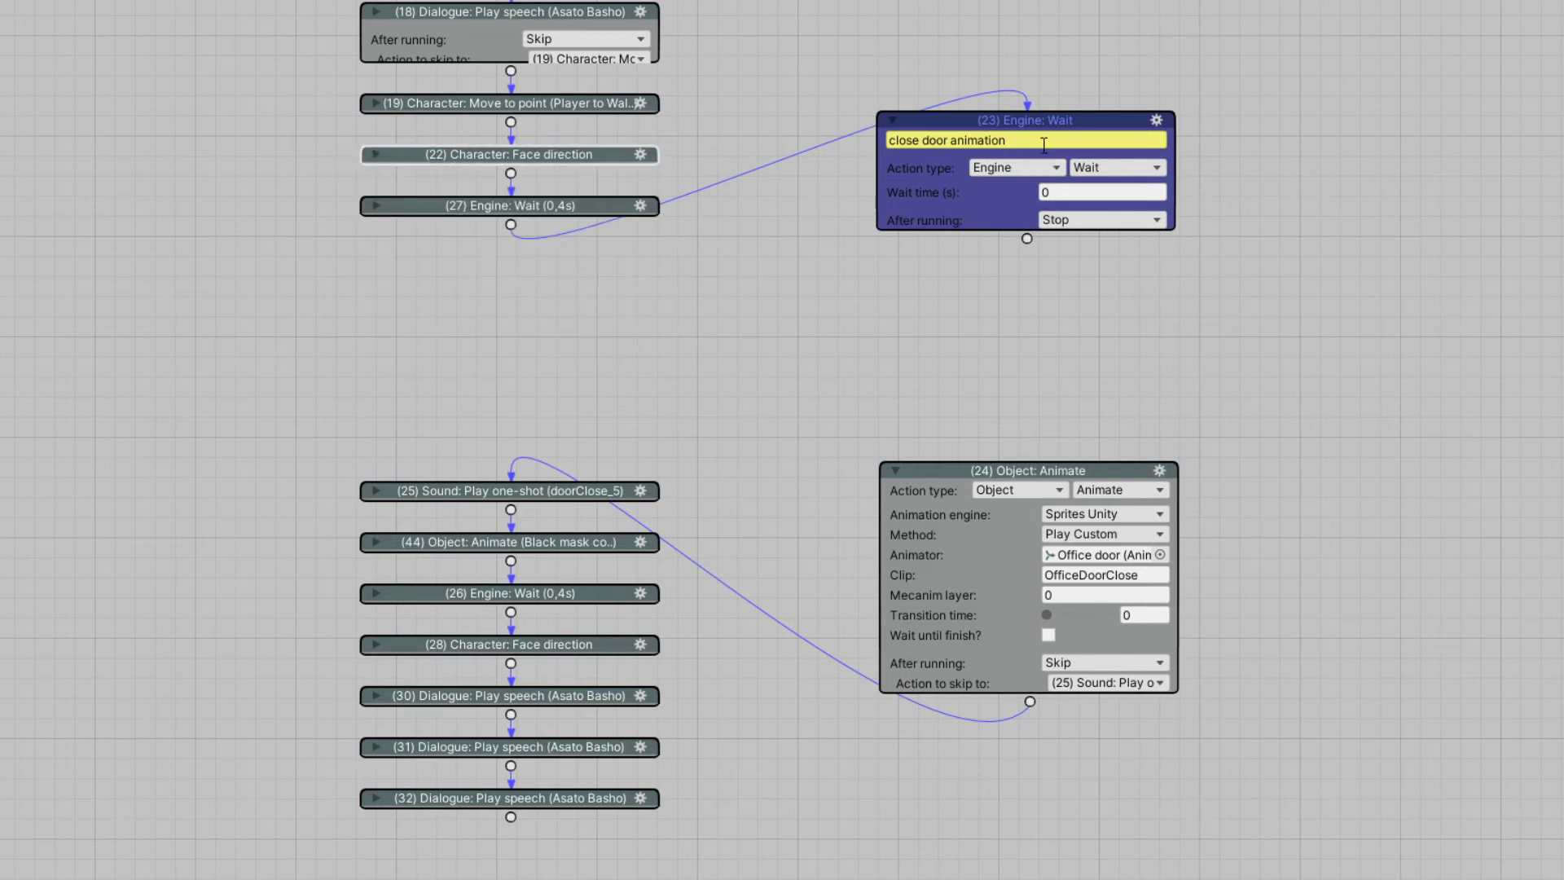
Shift the Office door Animate node down and add a Sound: Set Mixer snapshot action below the close door Wait.
mouse_move(1033, 468)
mouse_down()
mouse_move(1082, 401)
mouse_move(1010, 487)
mouse_up()
right_click(969, 278)
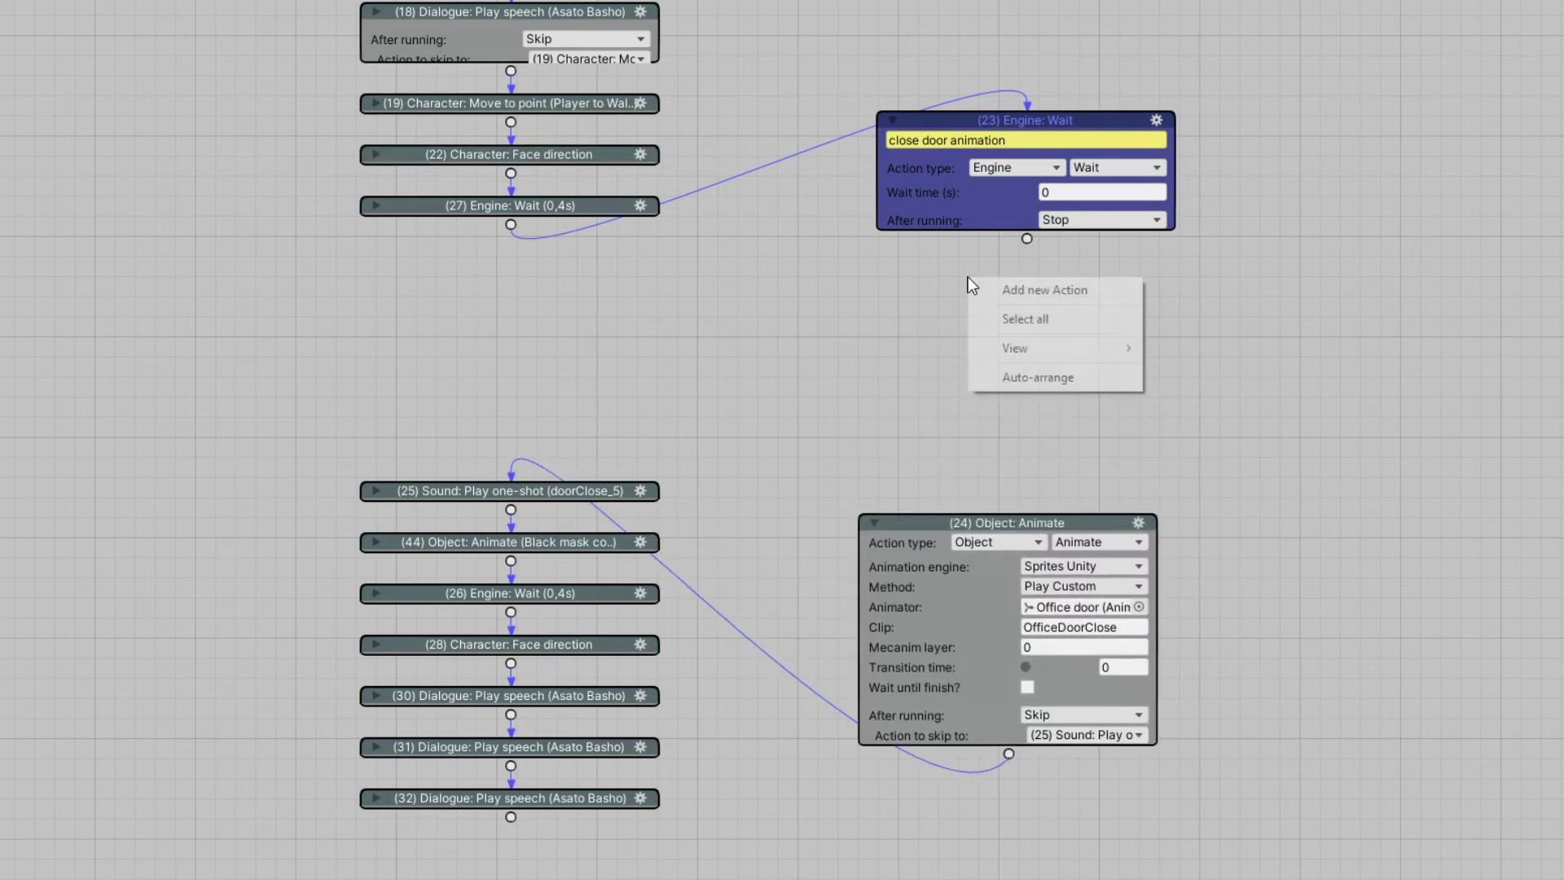
click(1020, 288)
click(1108, 307)
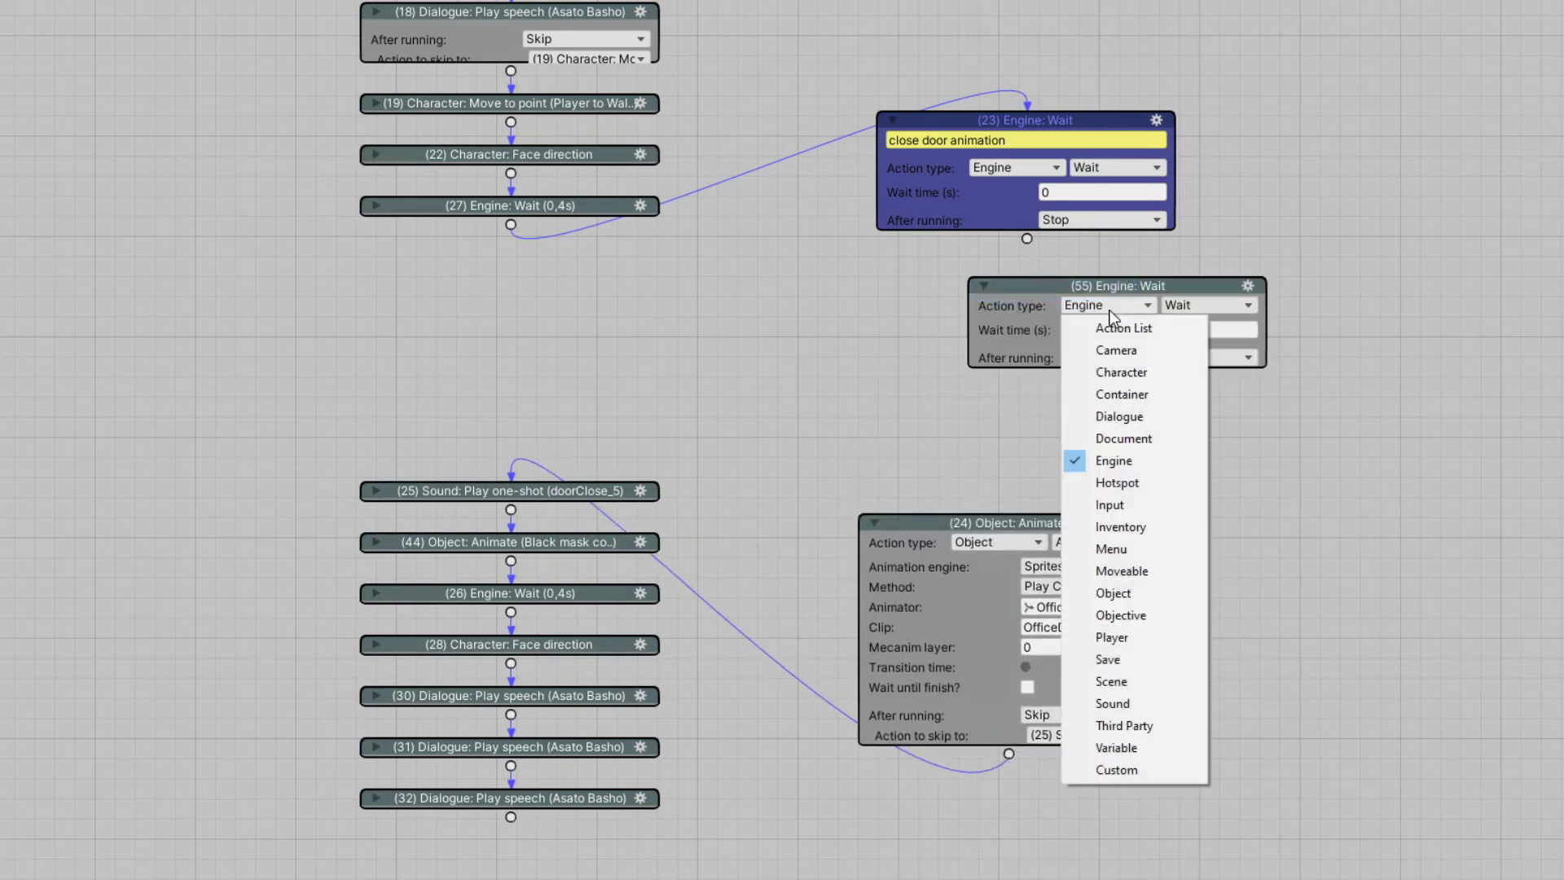
click(1132, 703)
click(1234, 308)
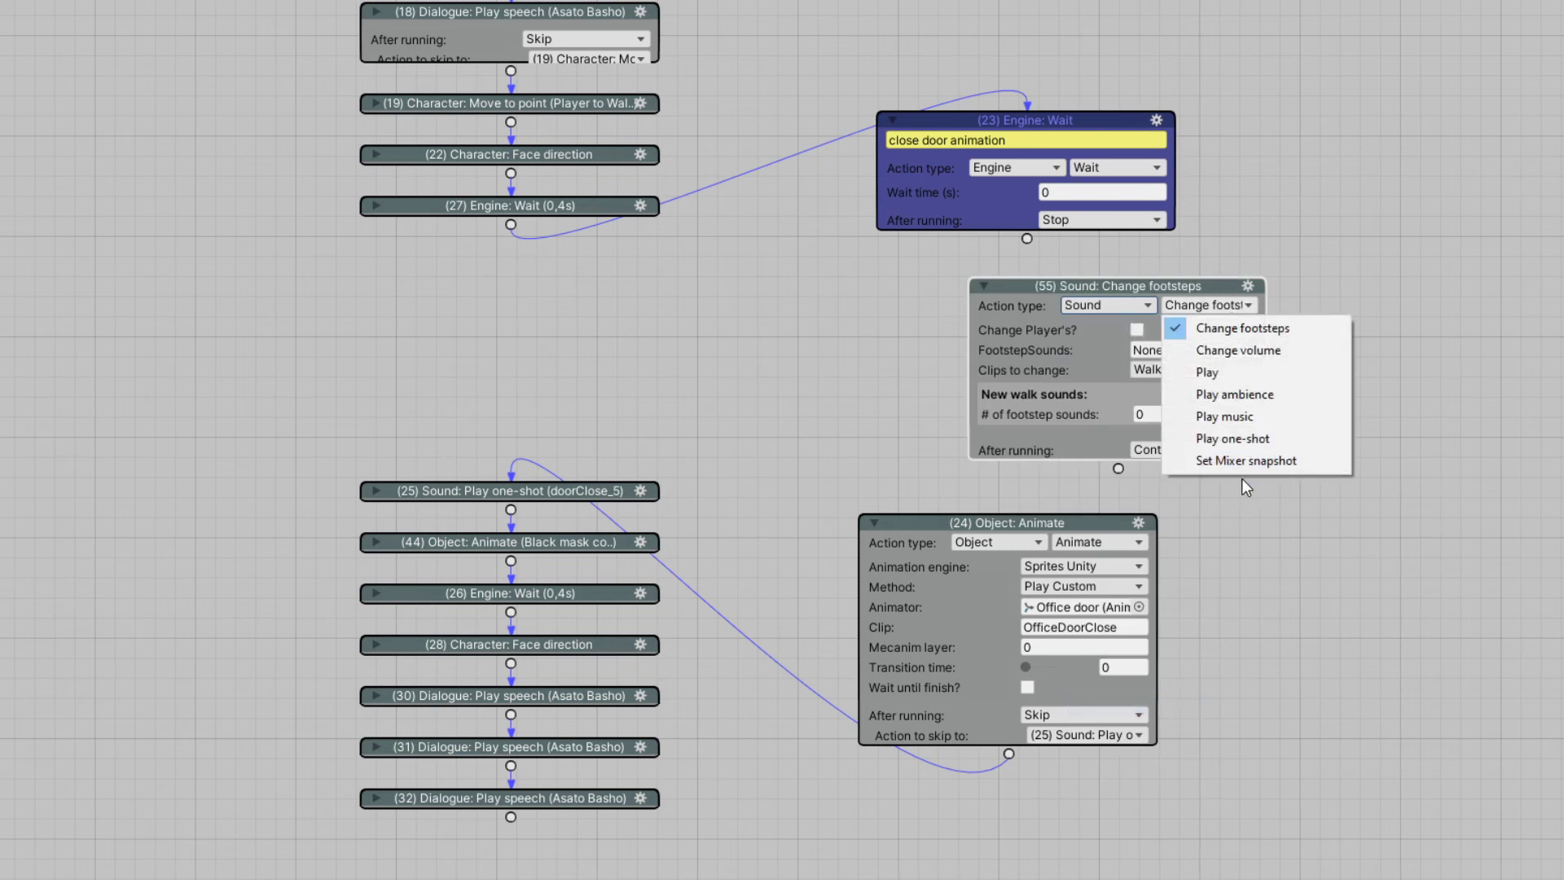
click(1213, 461)
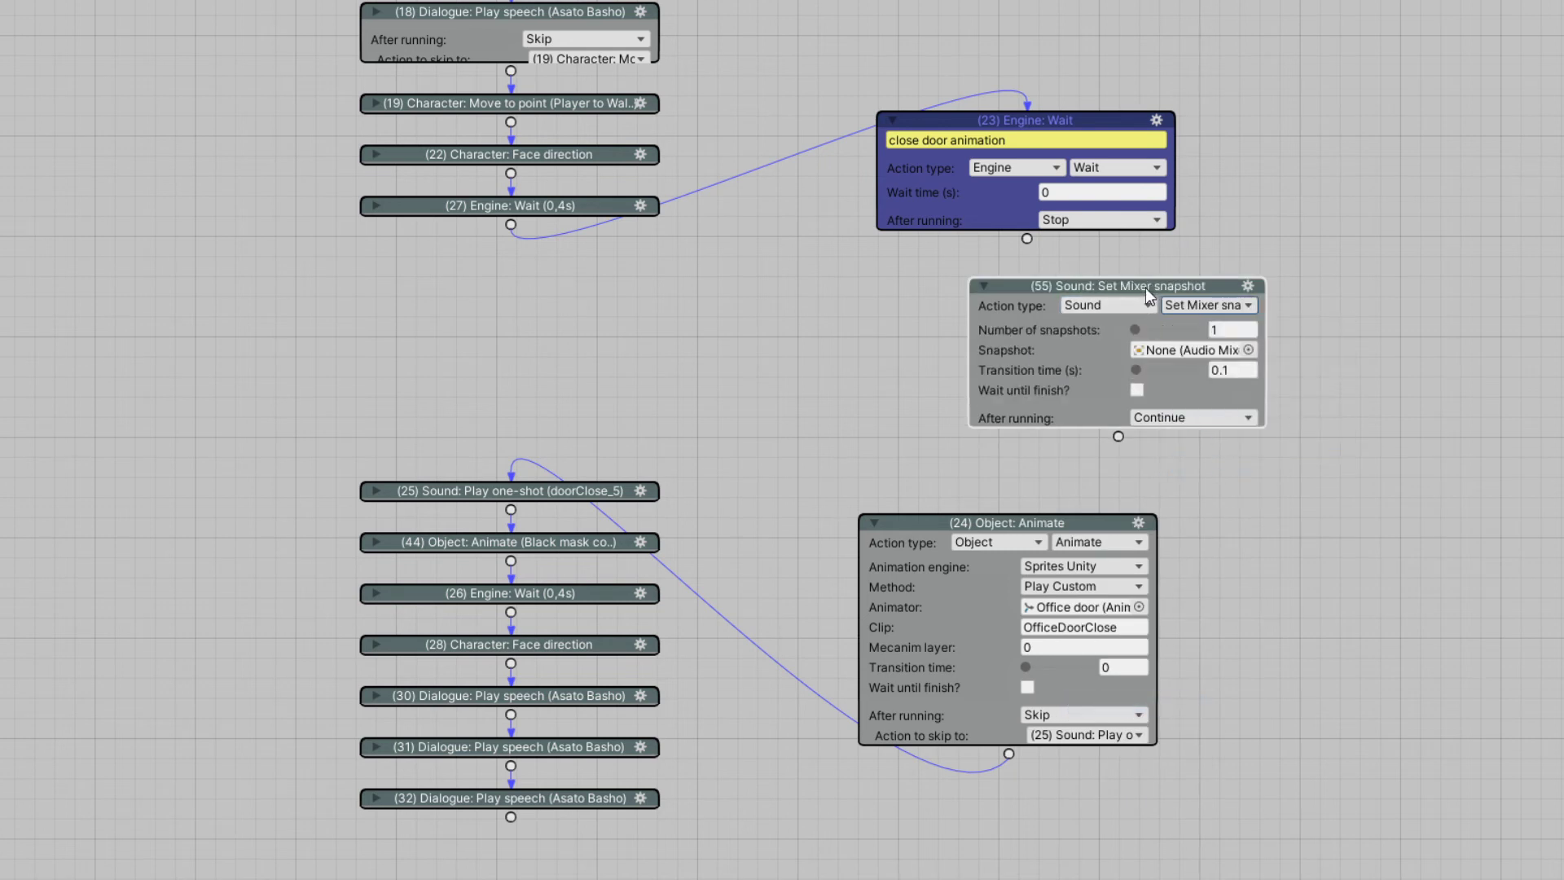
Align the Set Mixer snapshot action beneath the close door Wait and assign the Muffled snapshot to it.
drag(1145, 287, 1041, 285)
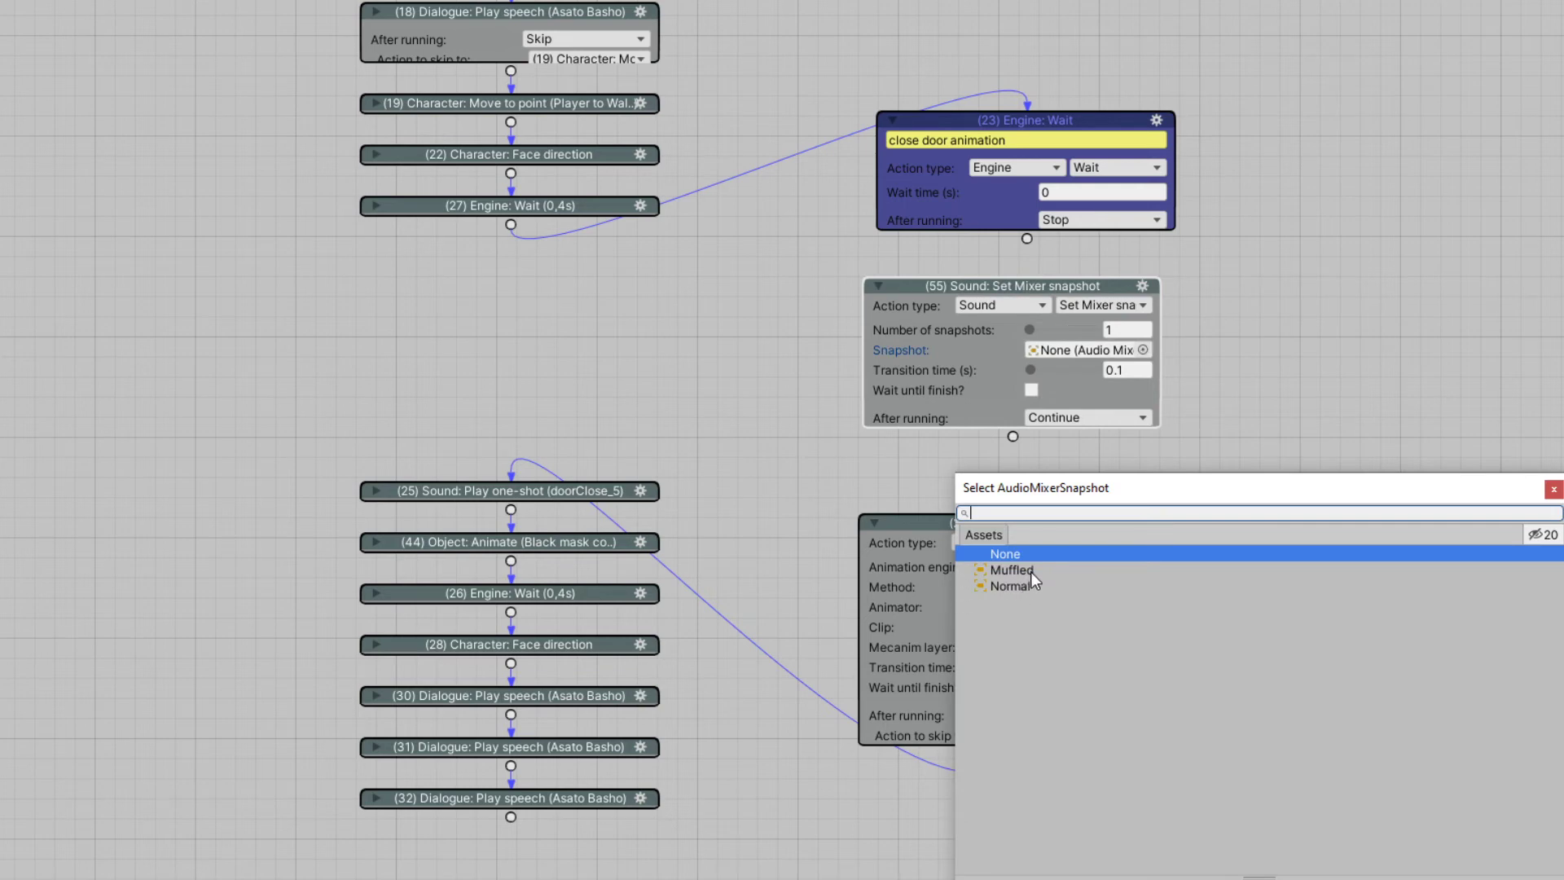
click(1029, 572)
click(1254, 317)
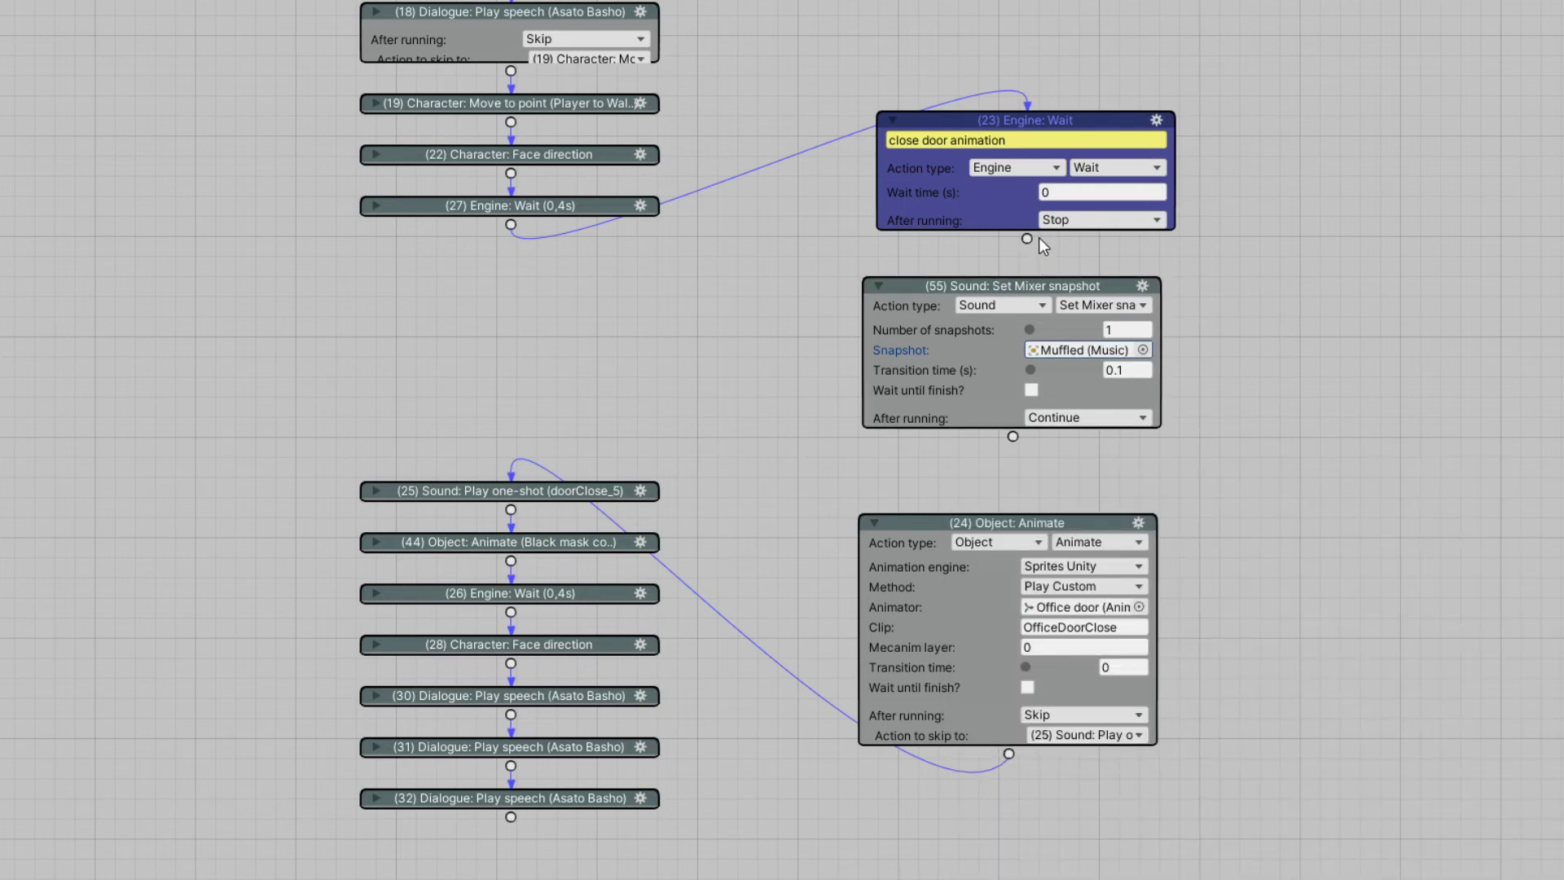
Link the Set Mixer snapshot action between the close door Wait and Office door Animate, and set its transition time to 0.3 s.
drag(1029, 285, 1029, 290)
drag(1013, 436, 990, 546)
drag(1116, 377, 1156, 380)
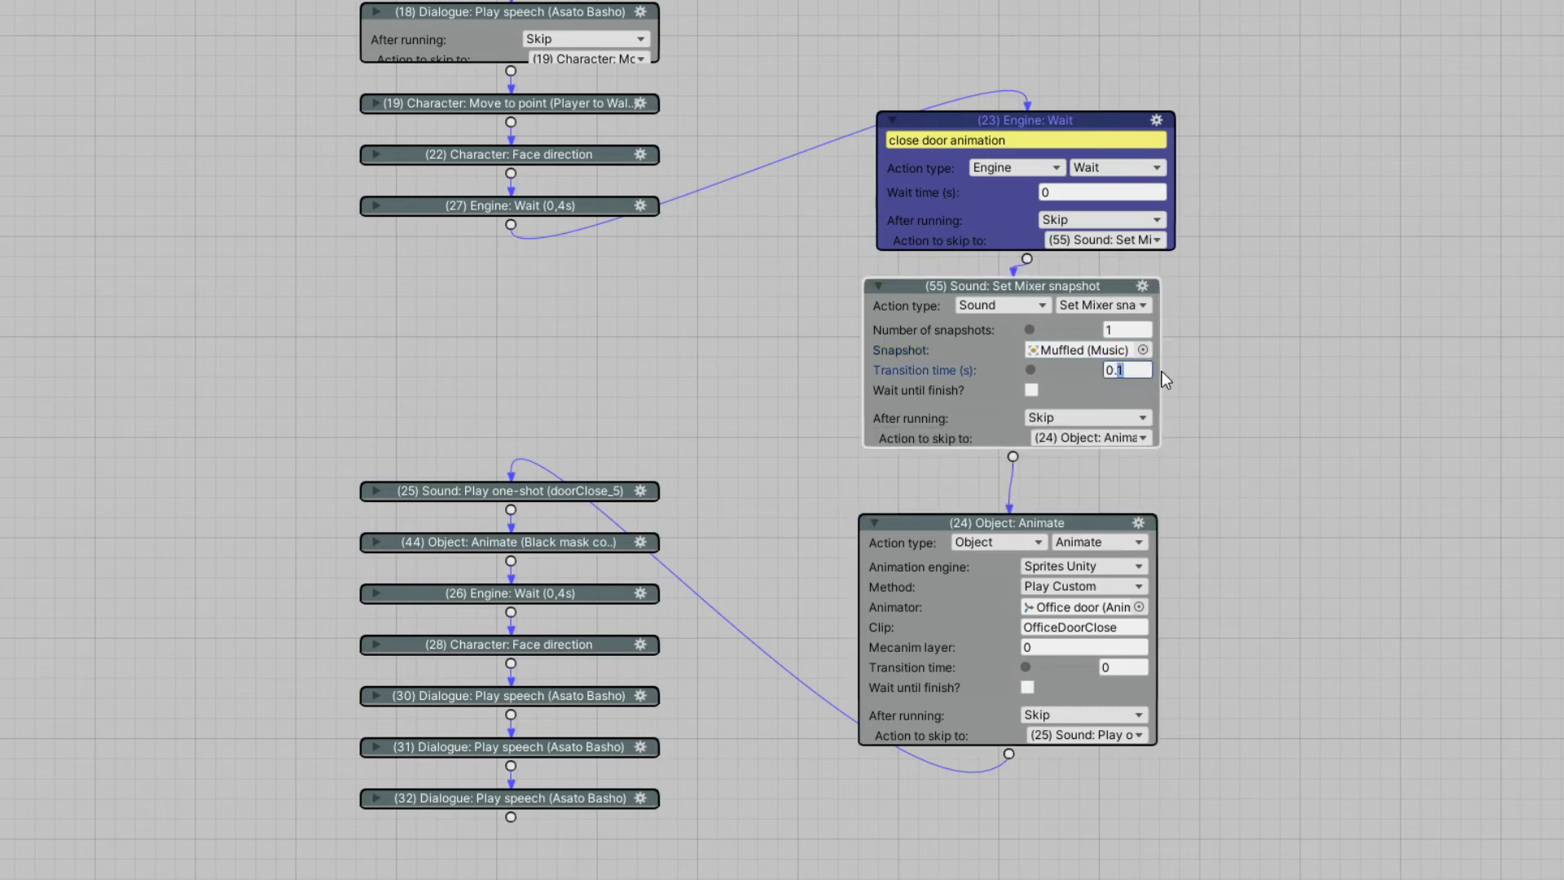
text(3)
drag(1056, 518, 1070, 496)
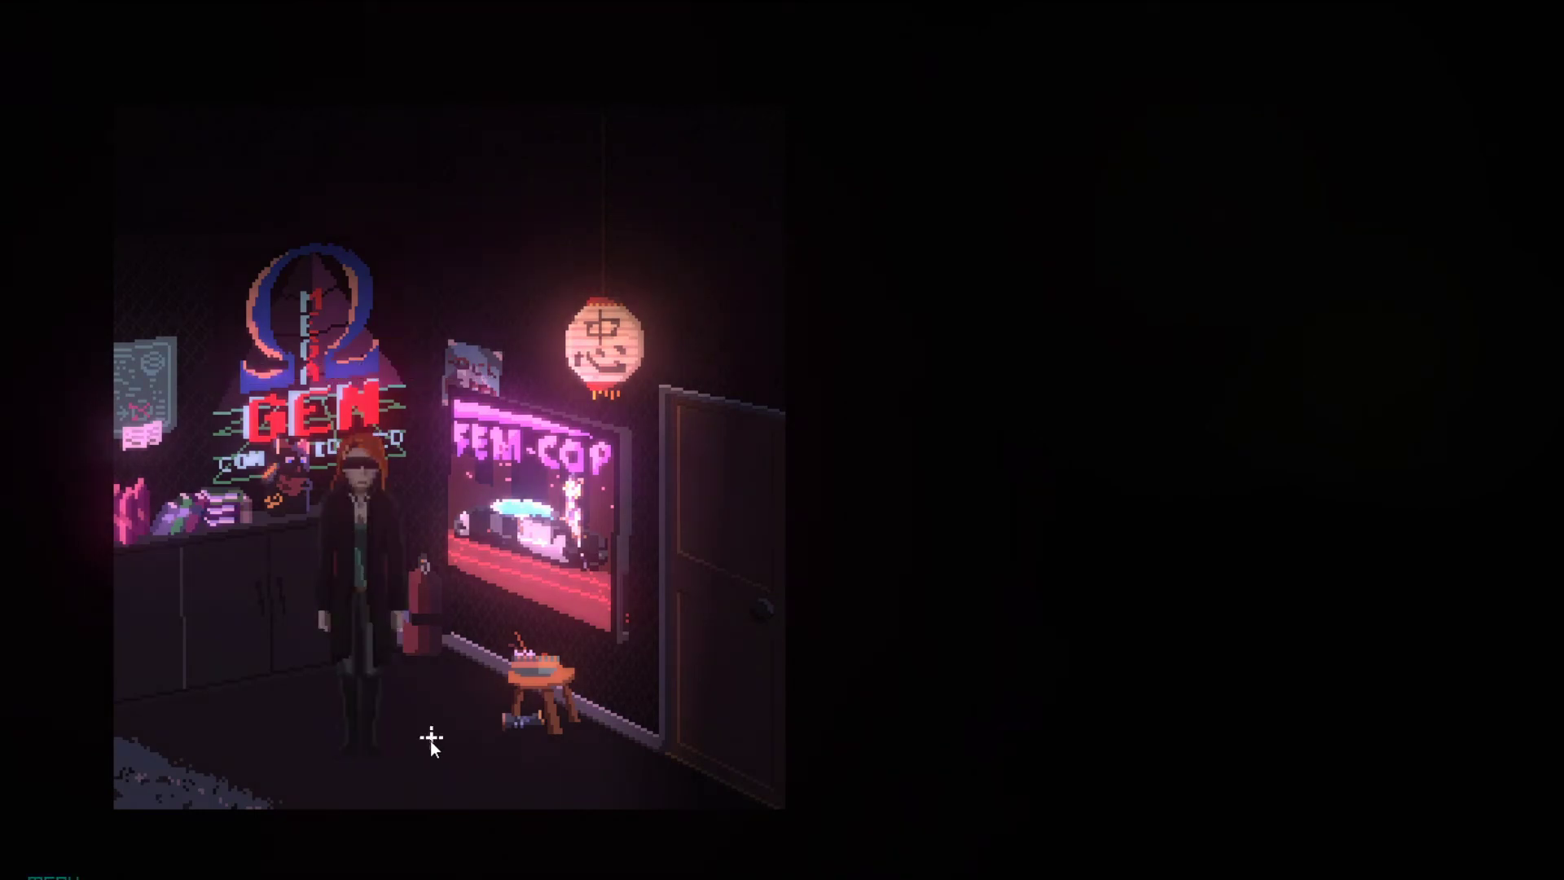
Playtest the scene by sending the character to the office door.
click(704, 576)
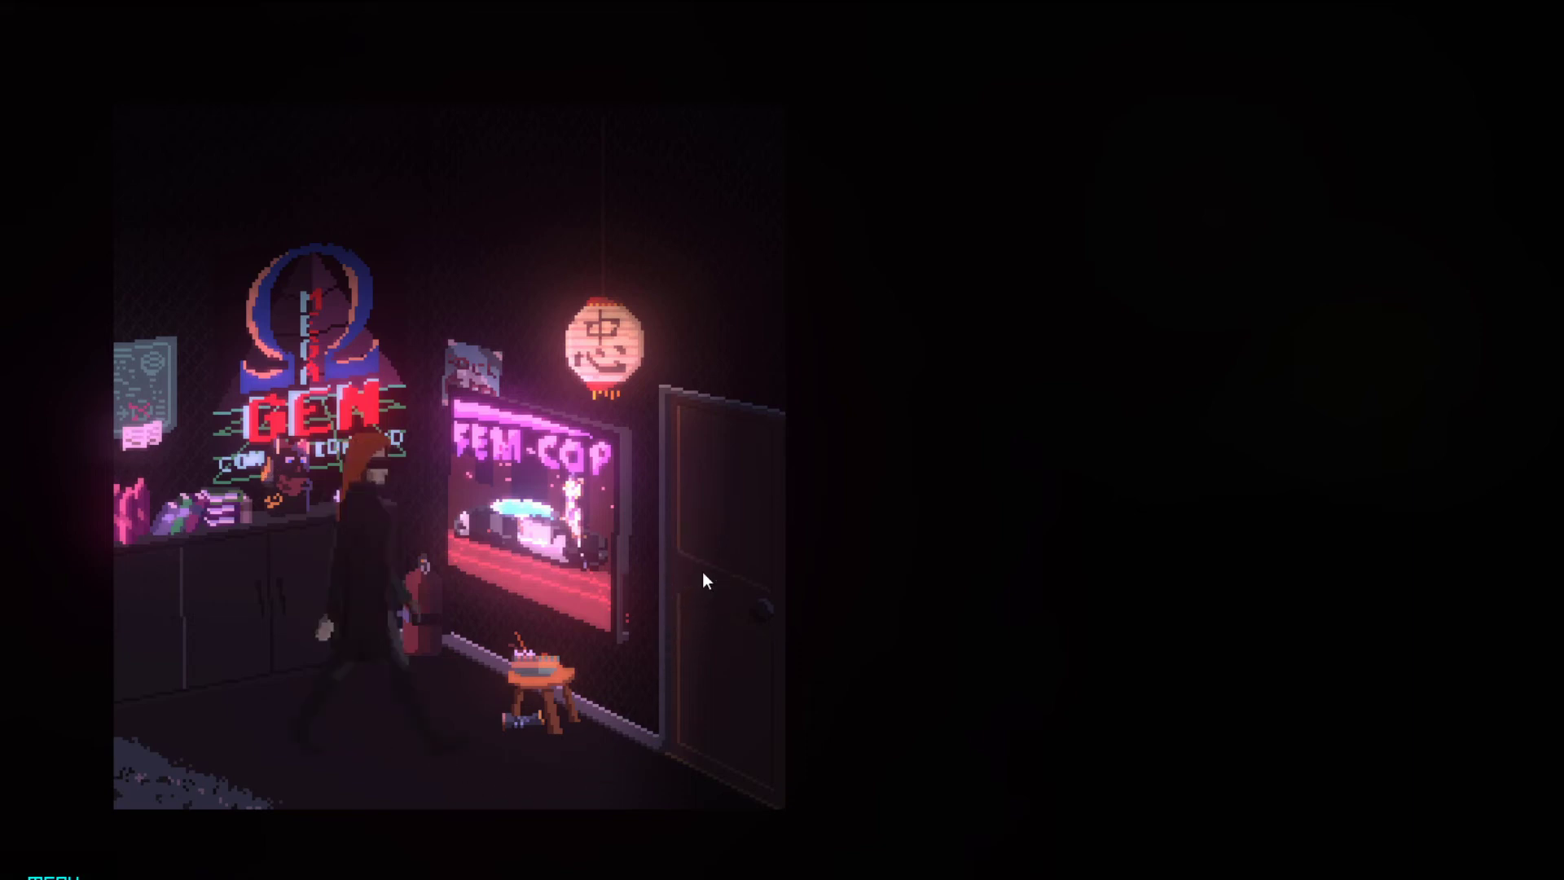